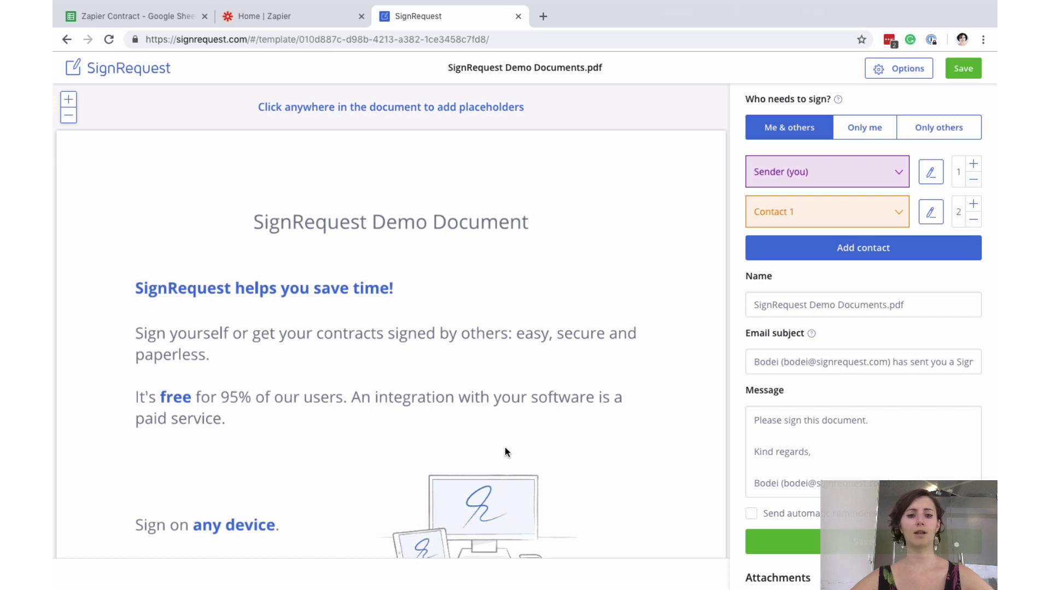
- Scroll through the SignRequest Demo Documents.pdf template to review its placeholders
scroll(505, 451, down, 7)
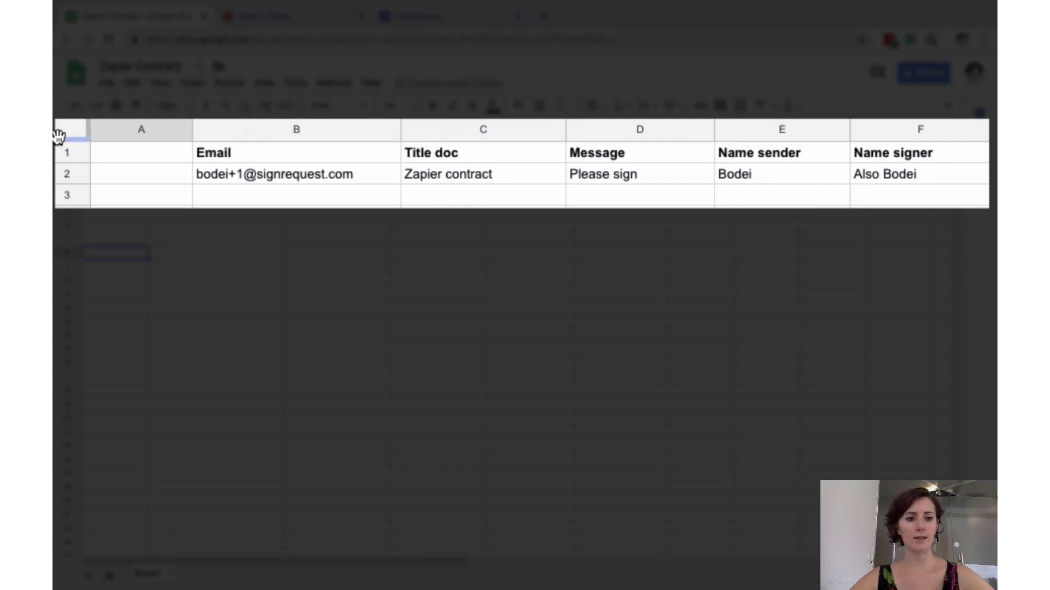
- Freeze row 1 of the Zapier Contract sheet and switch to Zapier's home page
drag(58, 135, 59, 158)
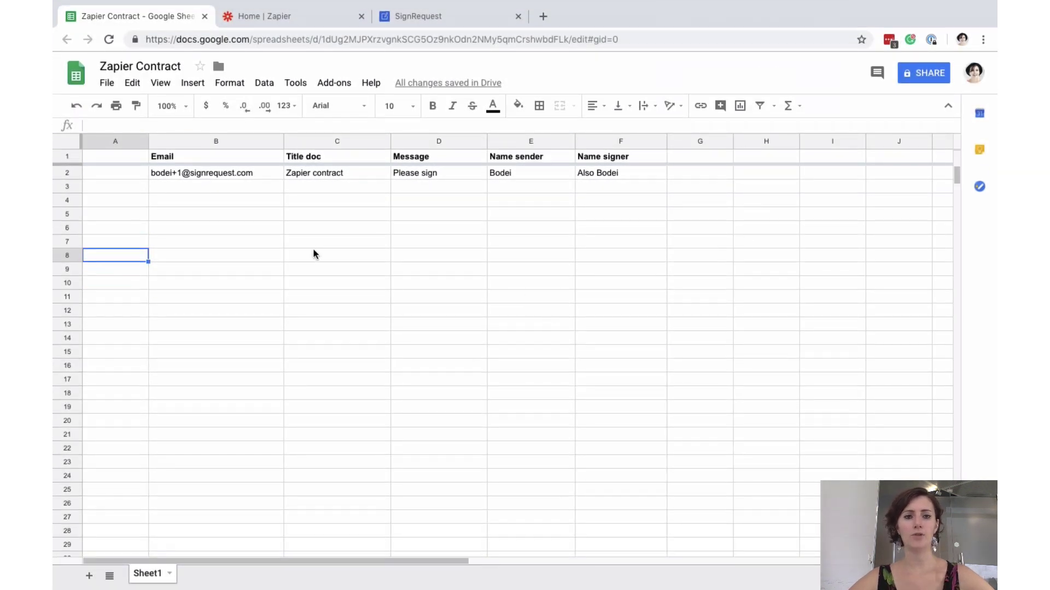
click(280, 18)
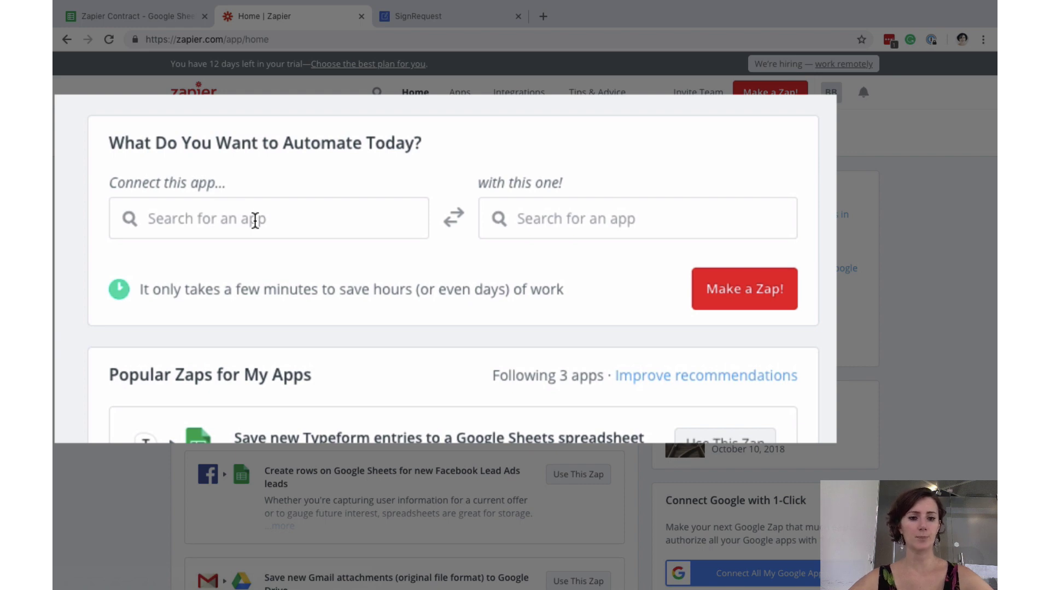
- Pick Google Sheets and SignRequest as the two apps to connect
click(255, 220)
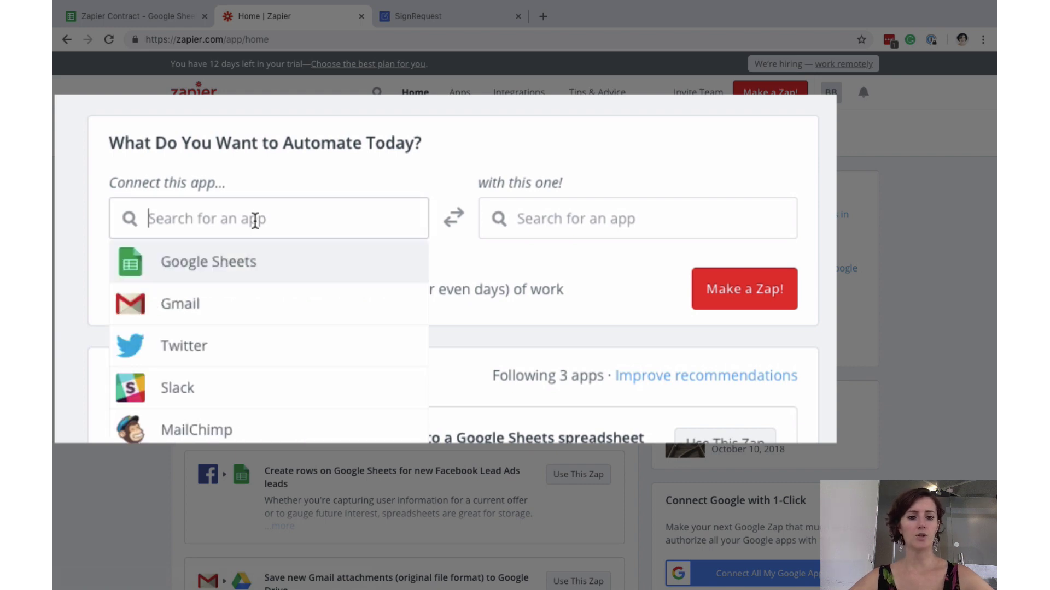
click(229, 267)
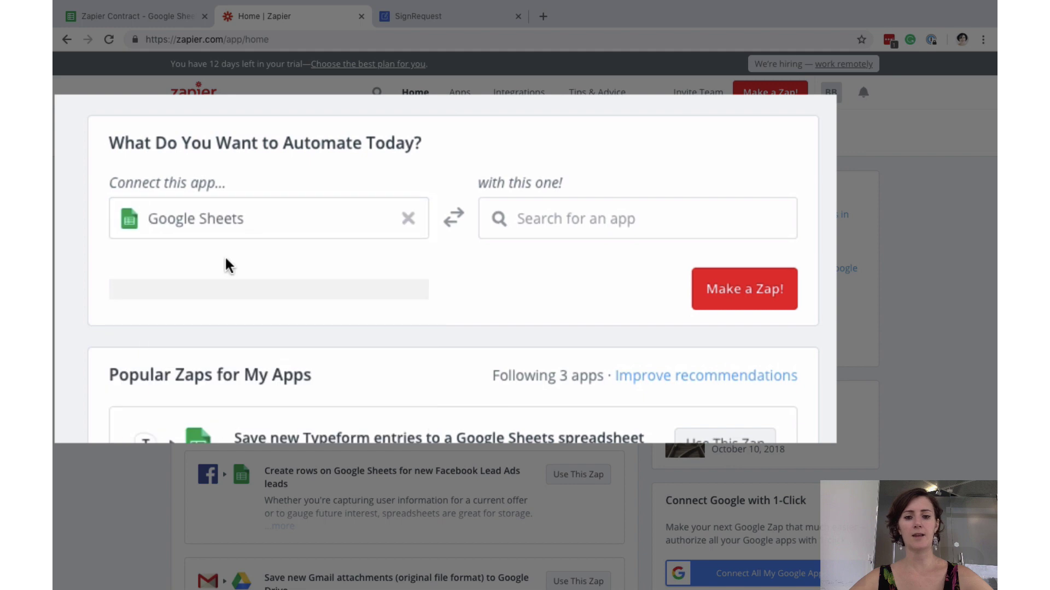
click(632, 228)
text(signre)
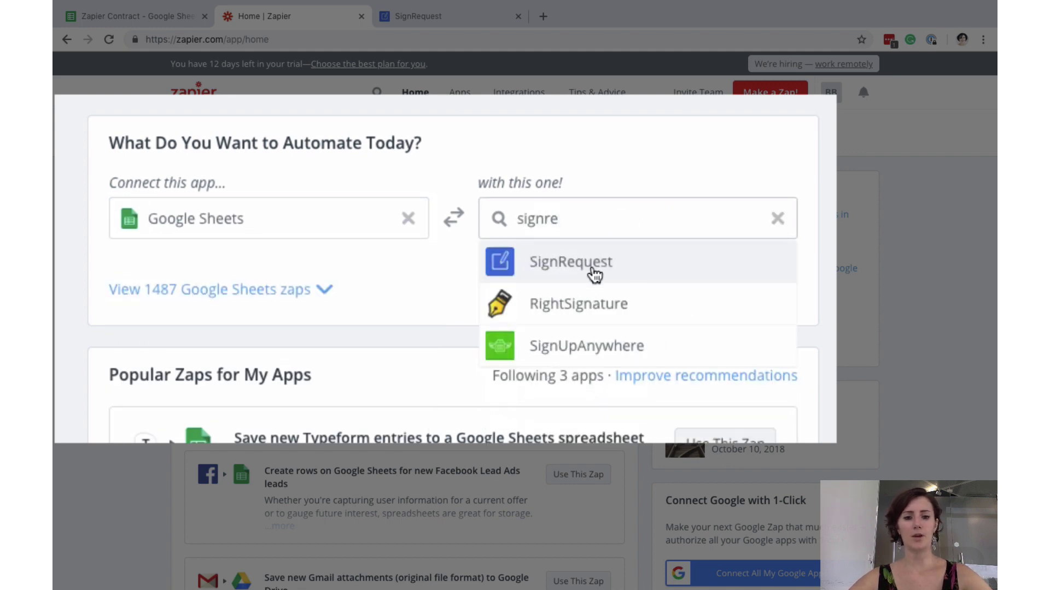
click(594, 275)
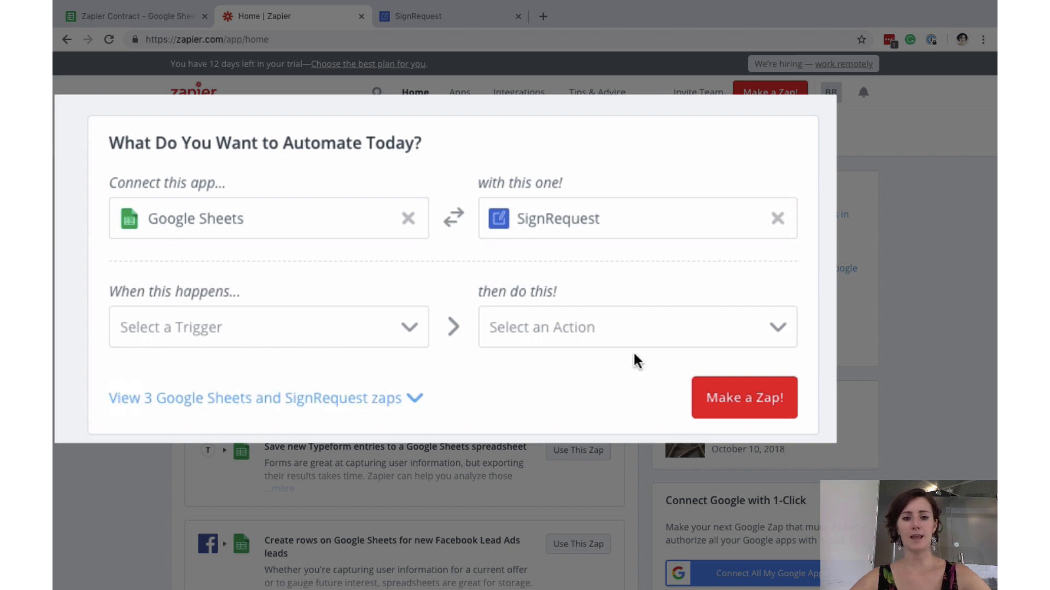
- Choose the New Spreadsheet Row trigger and Send SignRequest From Template action, then make the zap
click(245, 329)
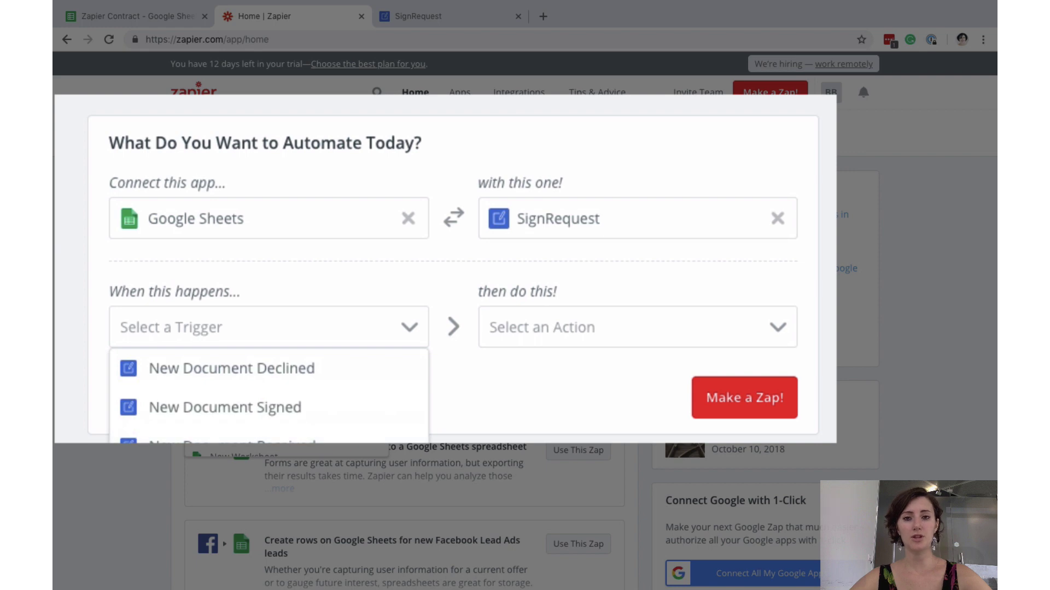
click(224, 367)
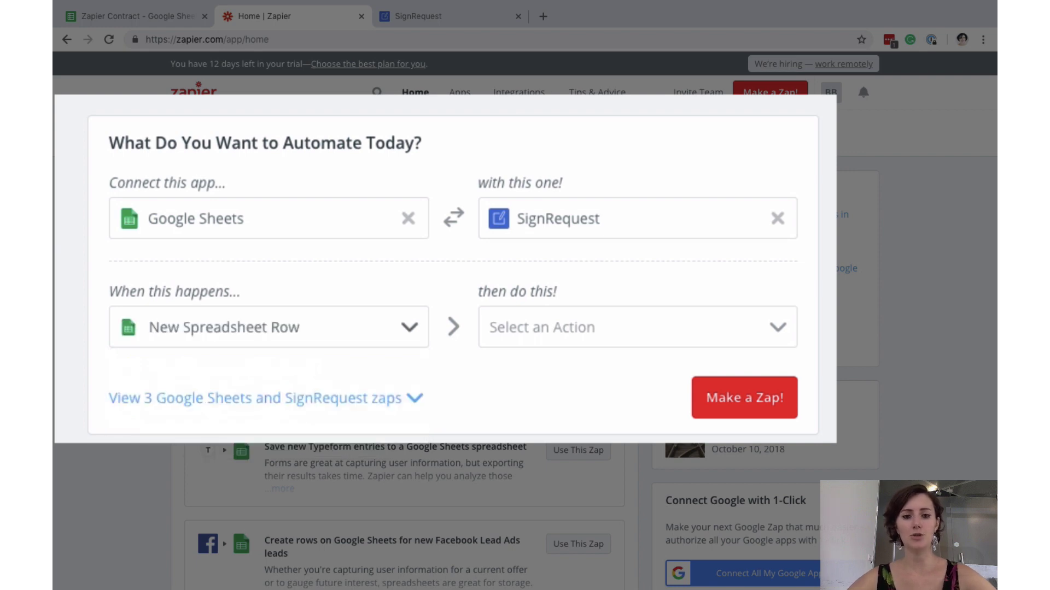
click(562, 342)
scroll(614, 425, down, 3)
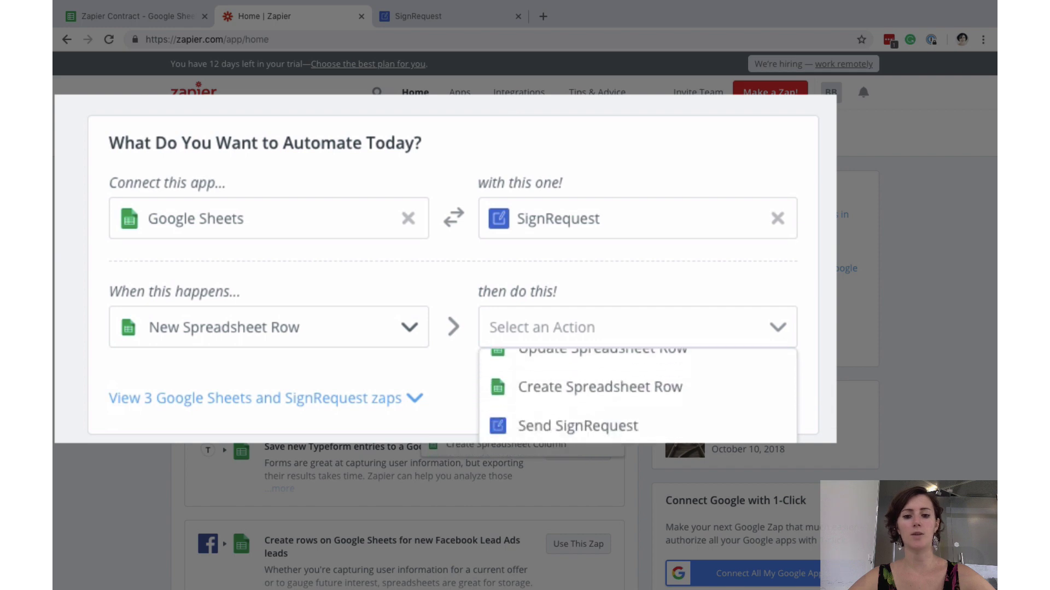
click(577, 426)
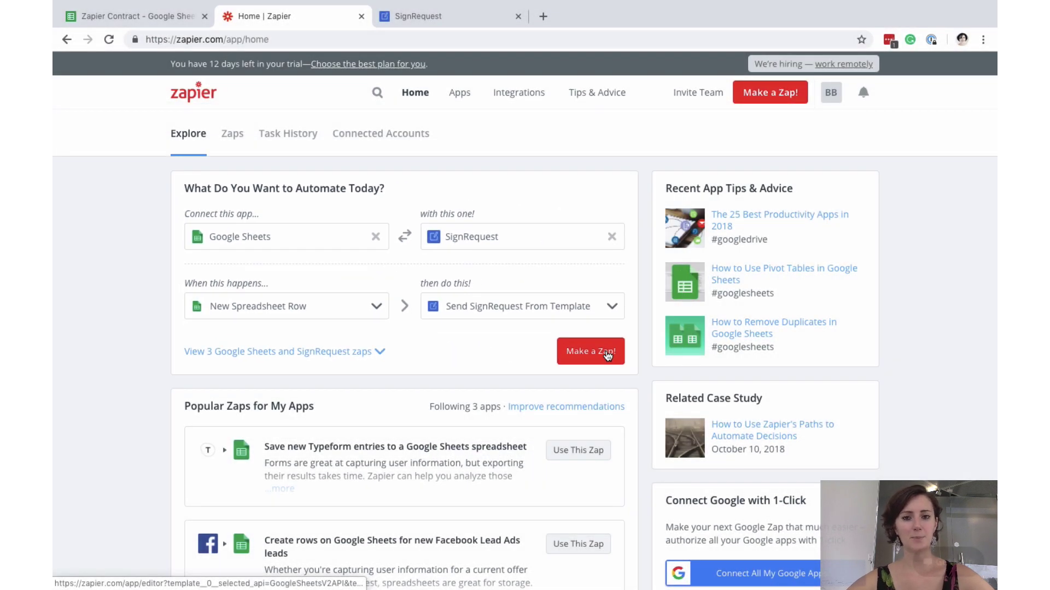
click(607, 356)
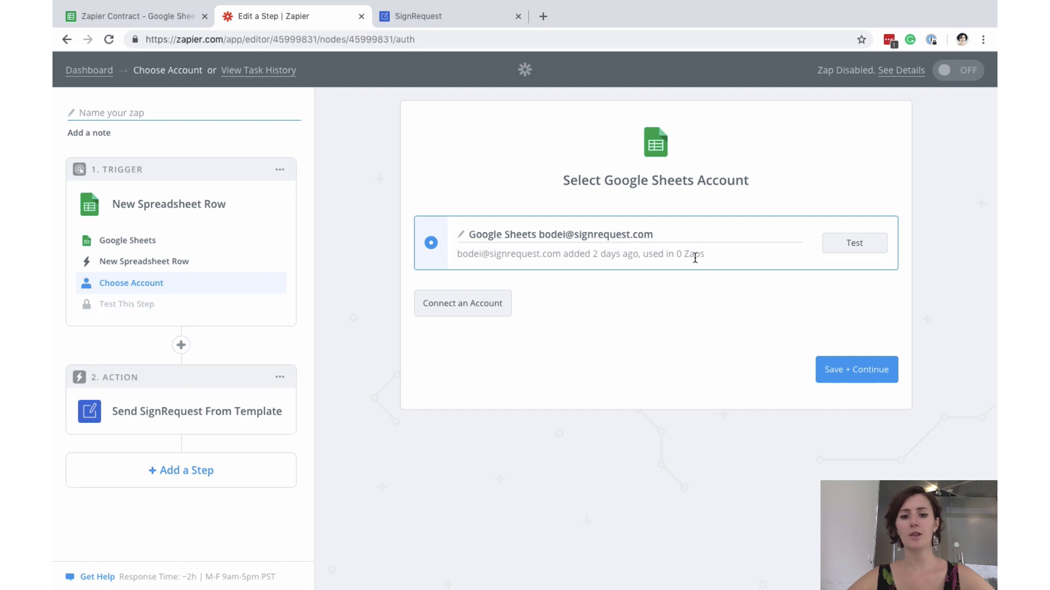
- Keep the existing Google Sheets account and watch Sheet1 of the Zapier Contract spreadsheet
click(856, 371)
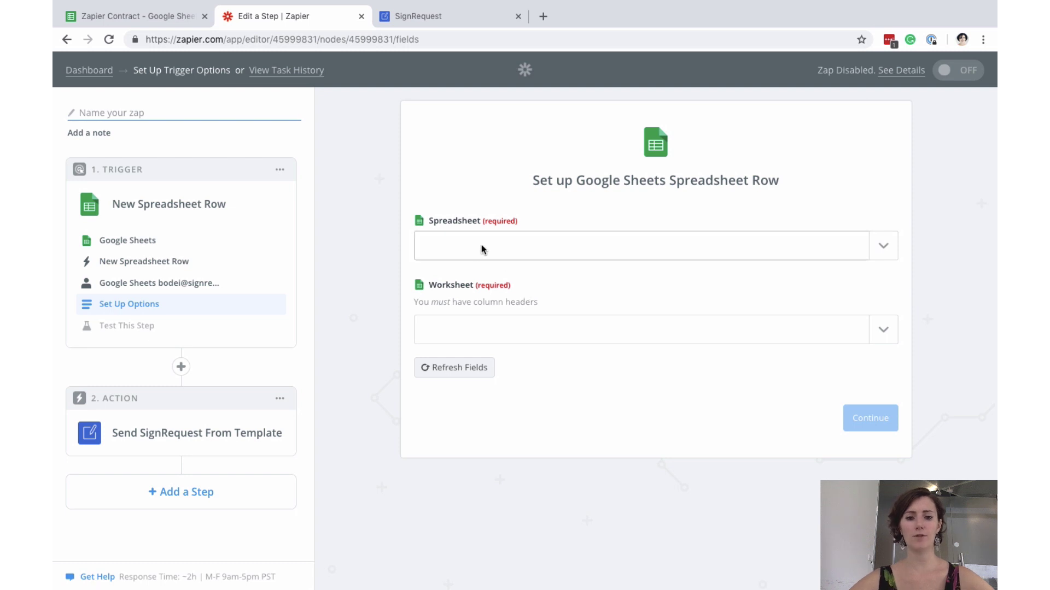
click(519, 250)
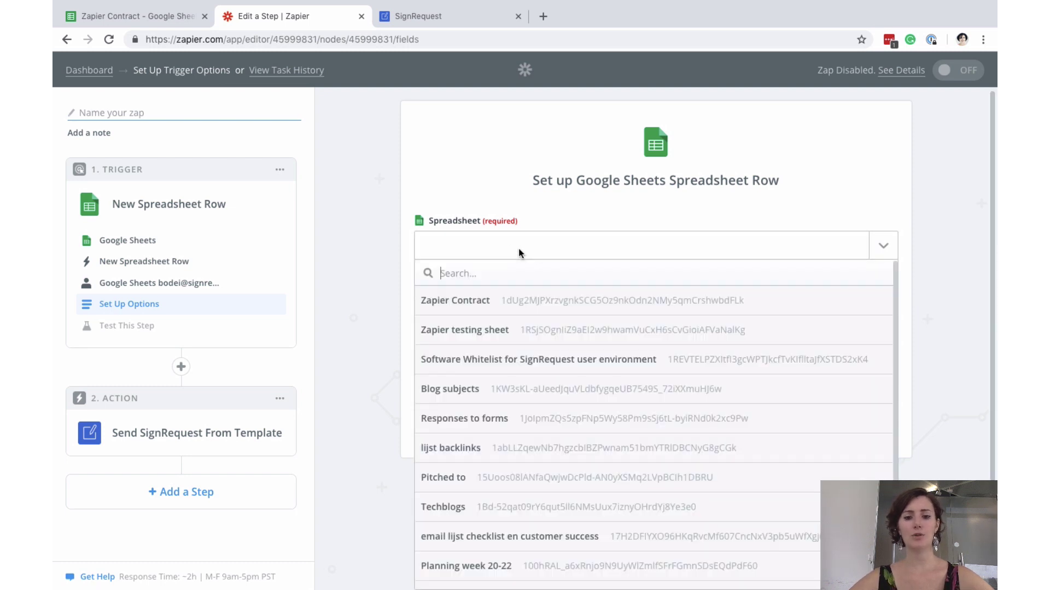
click(479, 300)
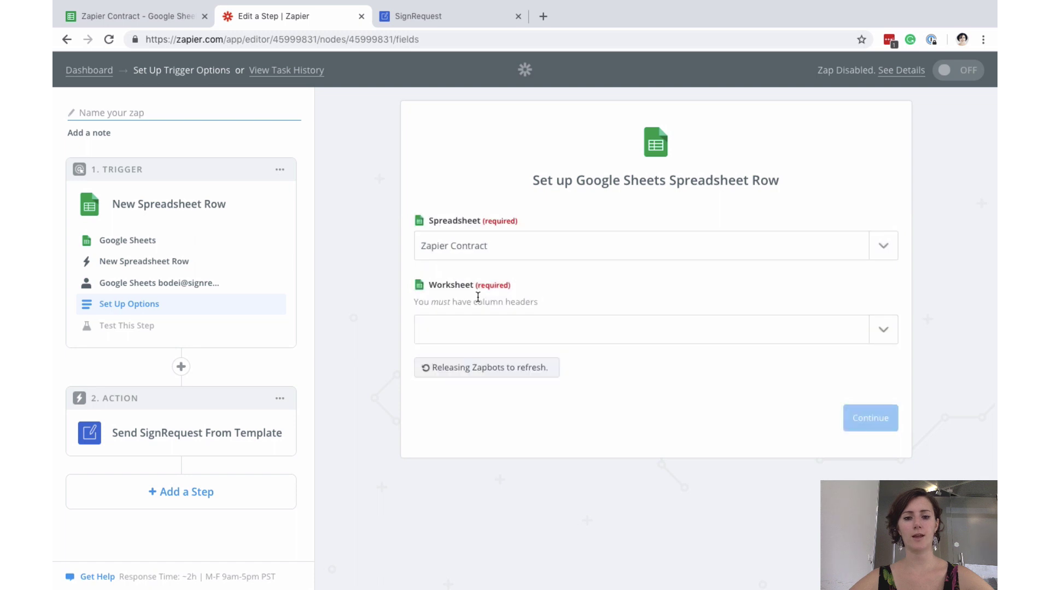
click(560, 332)
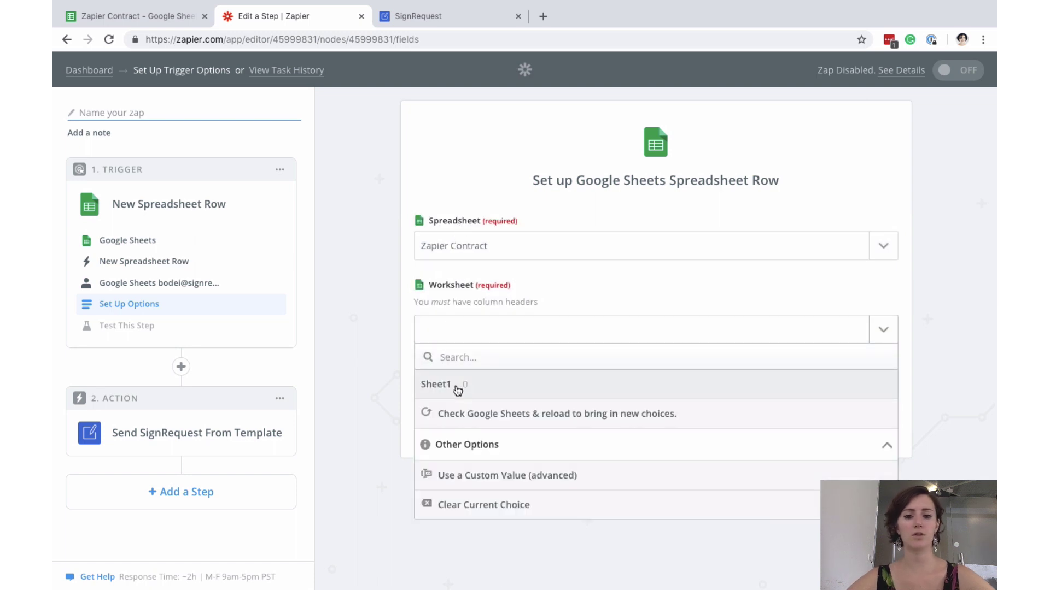
click(457, 385)
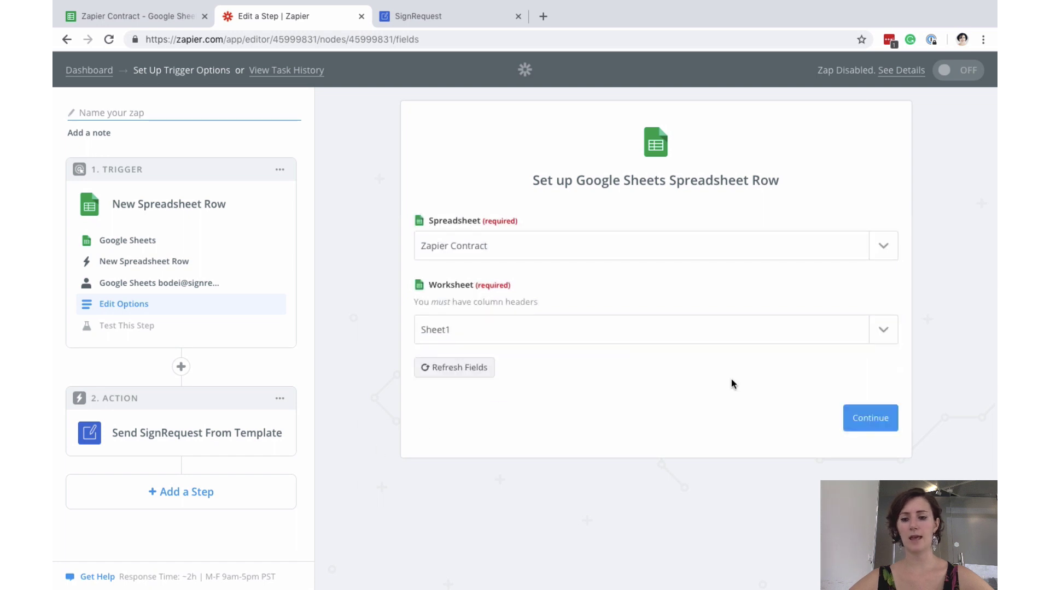
click(877, 418)
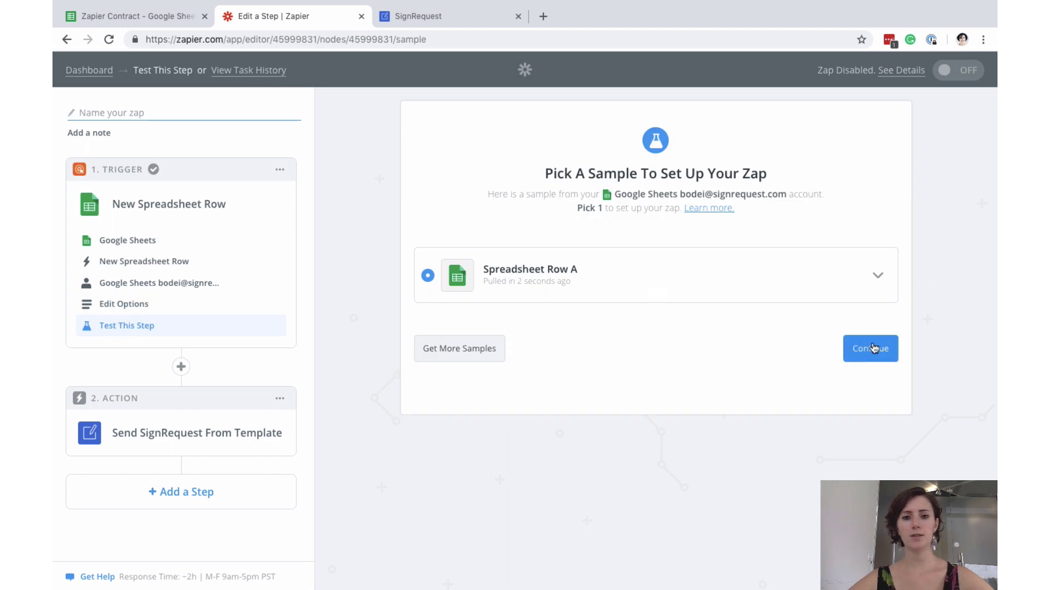
- Accept Spreadsheet Row A and set SignRequest's Send SignRequest From Template on the connected account
click(873, 349)
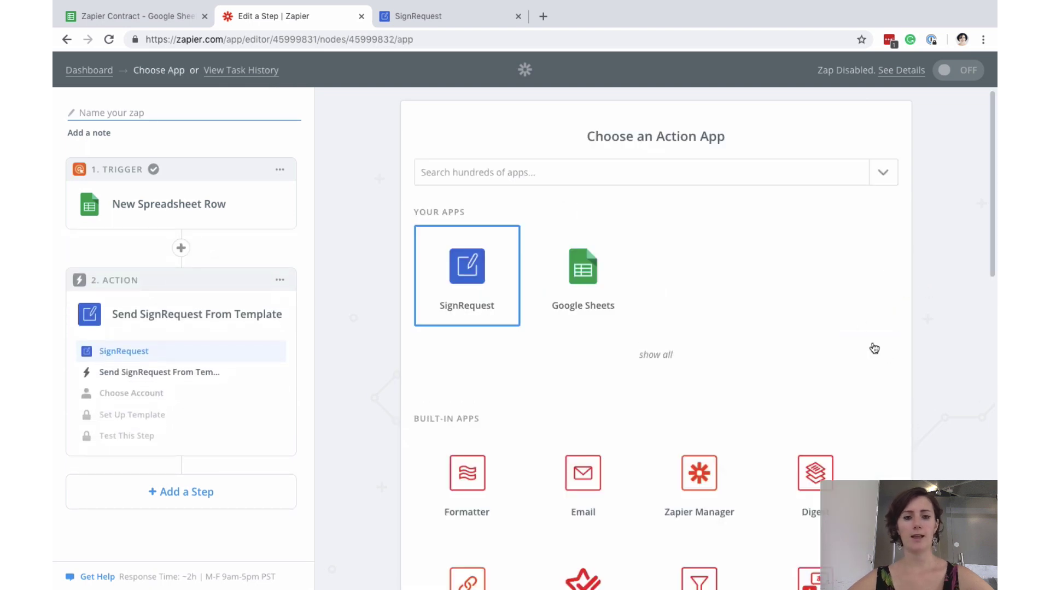
click(474, 274)
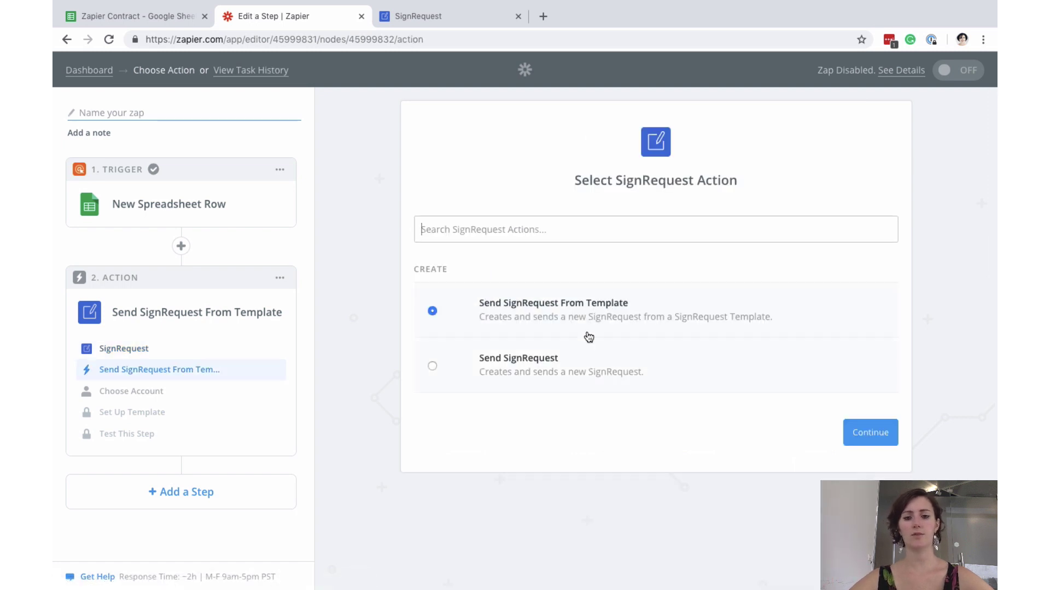
click(878, 435)
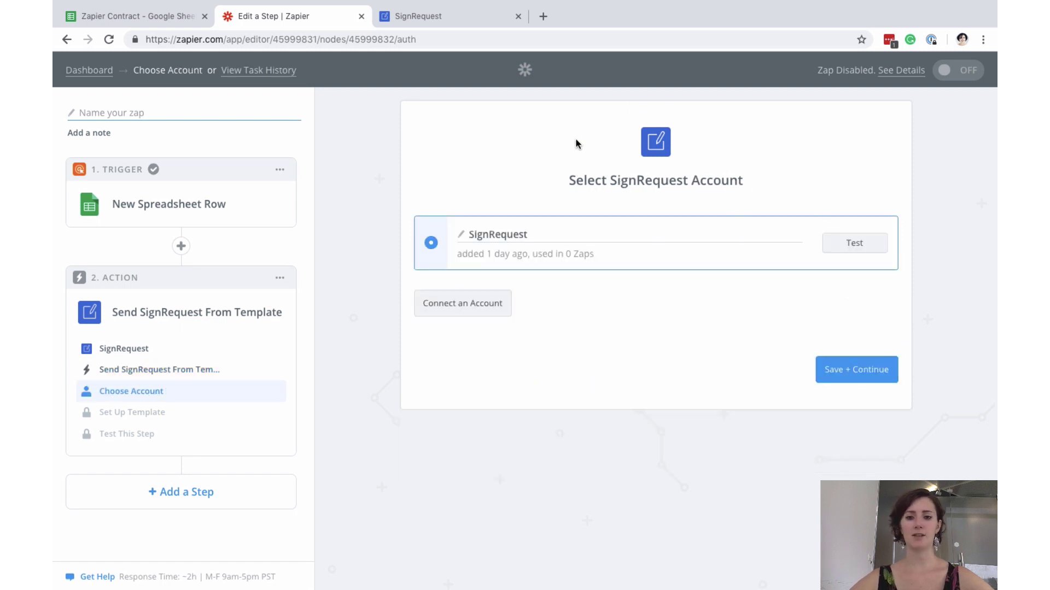
click(862, 372)
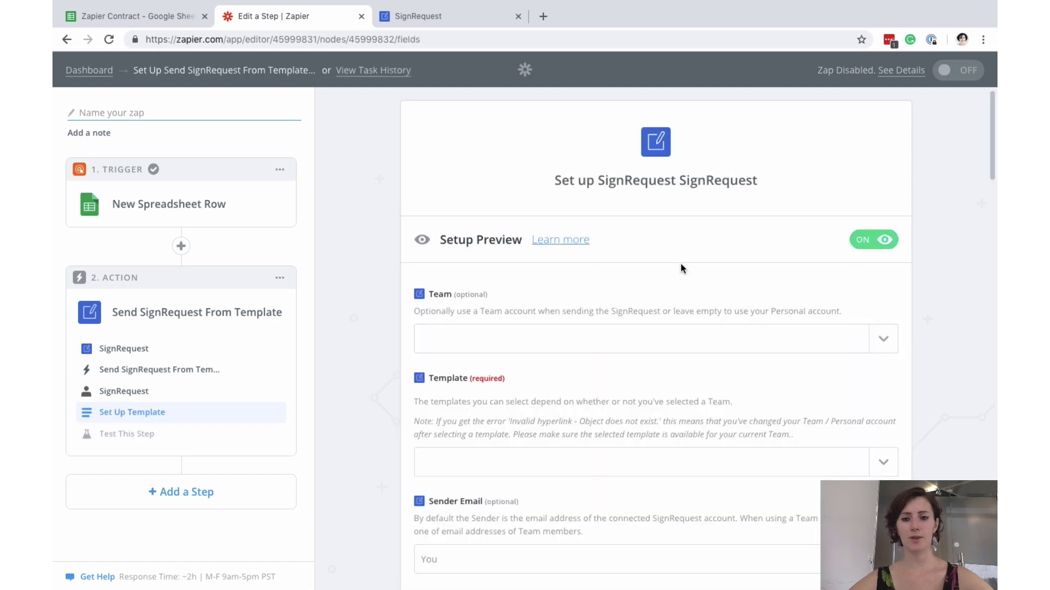
scroll(680, 268, down, 2)
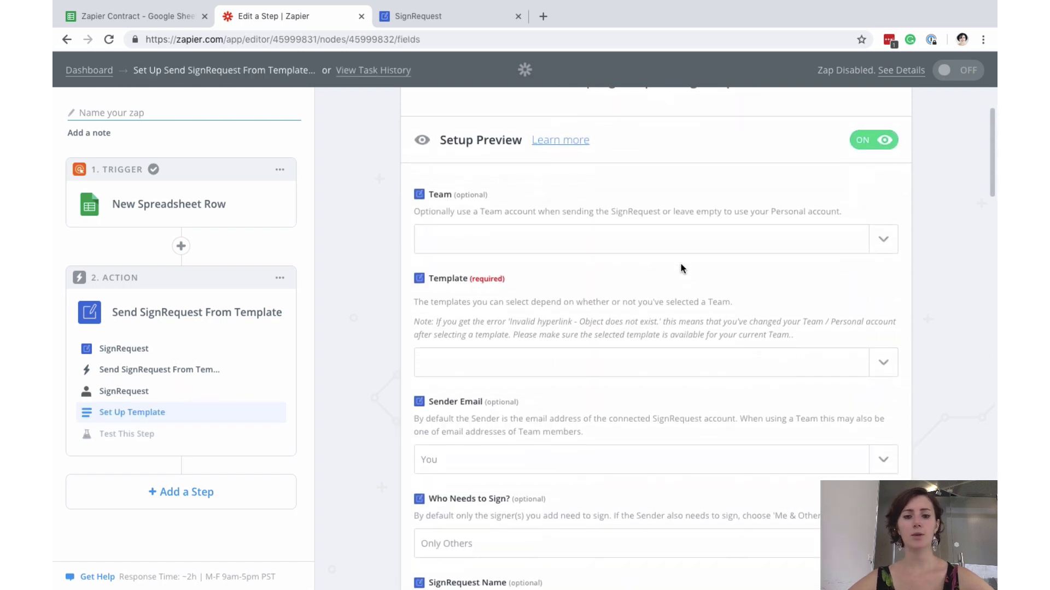
scroll(473, 375, down, 3)
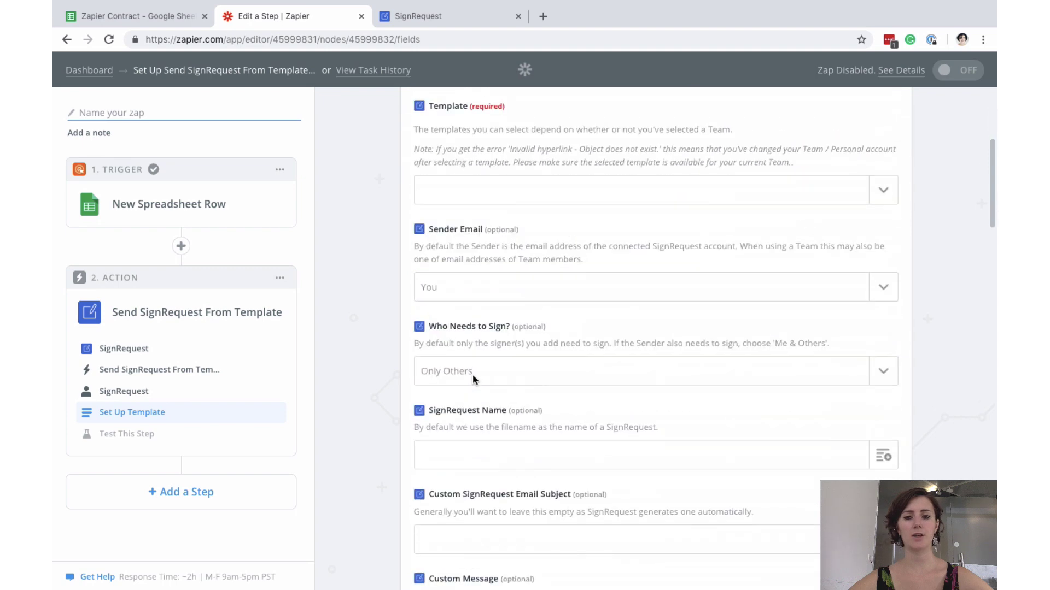
scroll(473, 375, down, 5)
scroll(472, 375, up, 5)
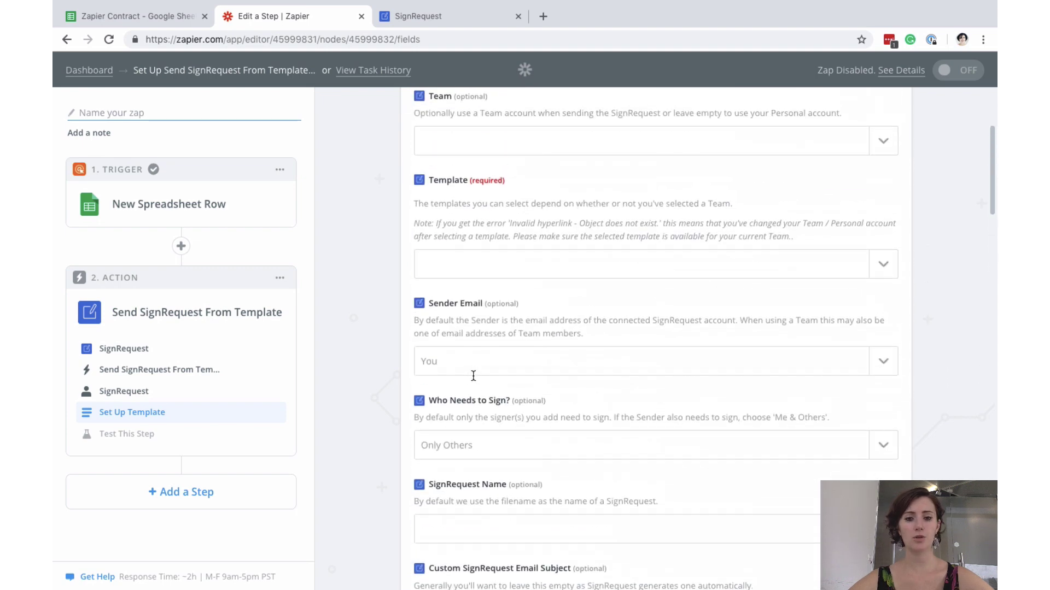
scroll(473, 376, up, 4)
scroll(474, 375, down, 3)
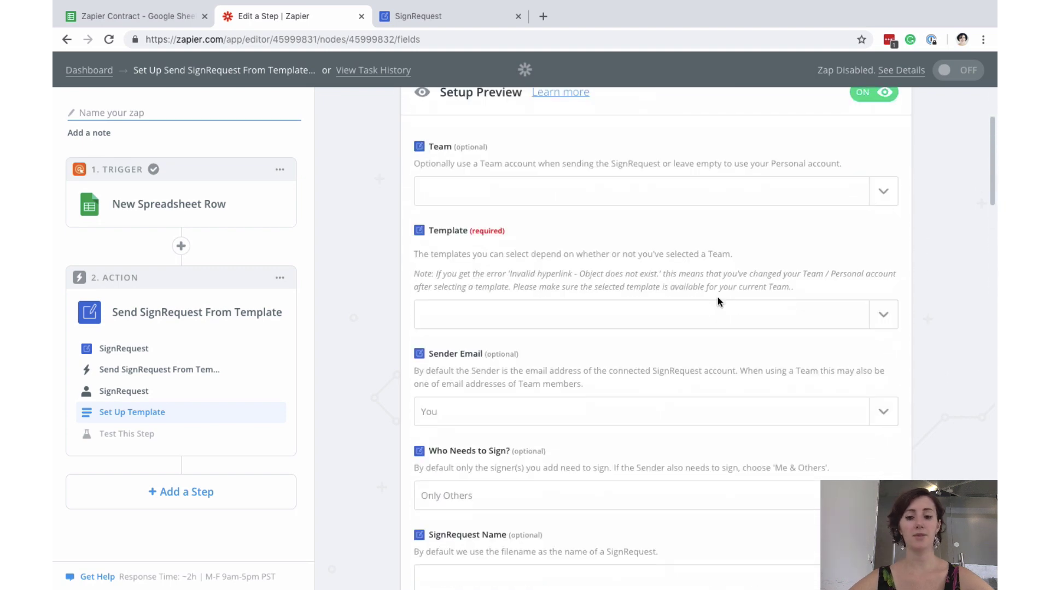
- Select the SignRequest Demo Documents.pdf template and set Who Needs to Sign? to Me & Others
click(892, 328)
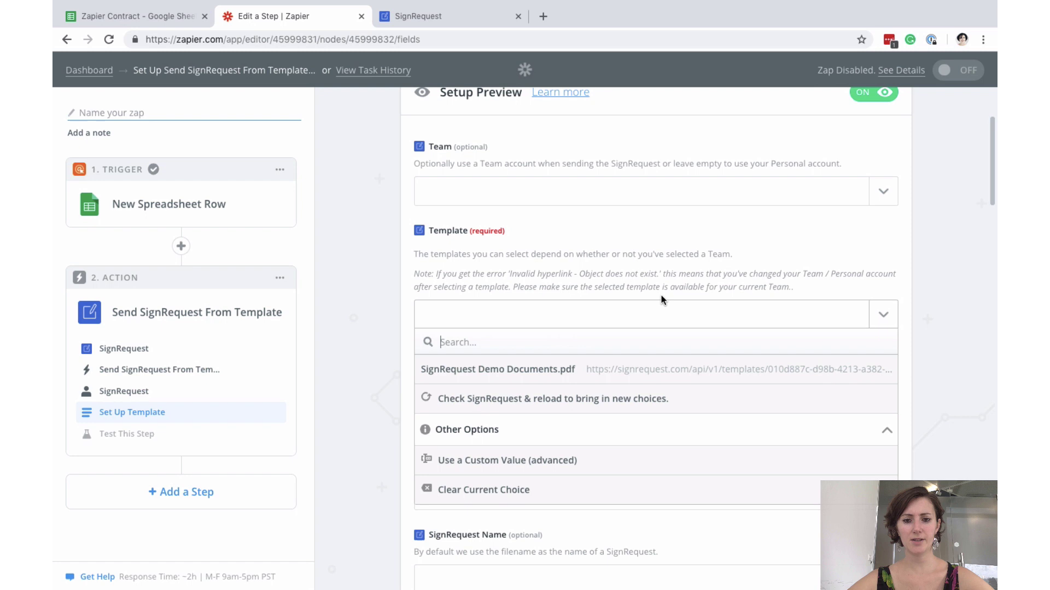
click(485, 370)
scroll(563, 303, down, 3)
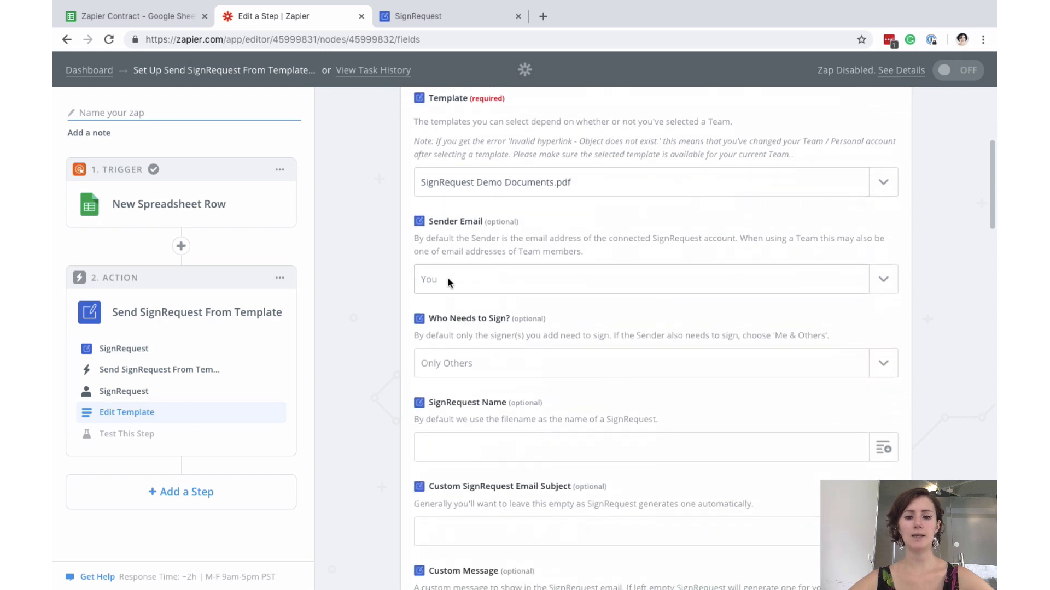
scroll(448, 280, down, 3)
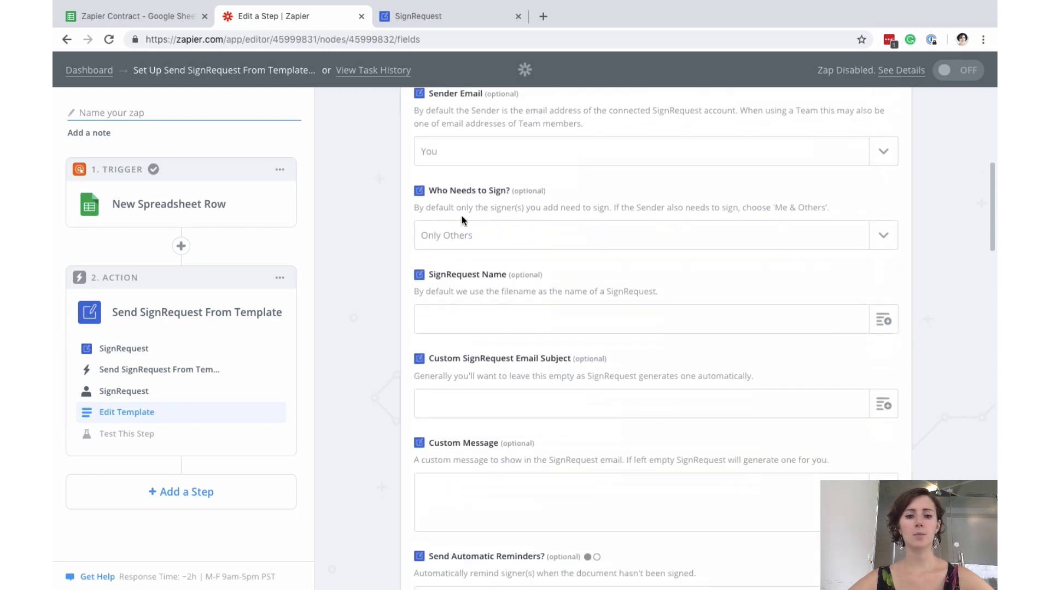
click(470, 235)
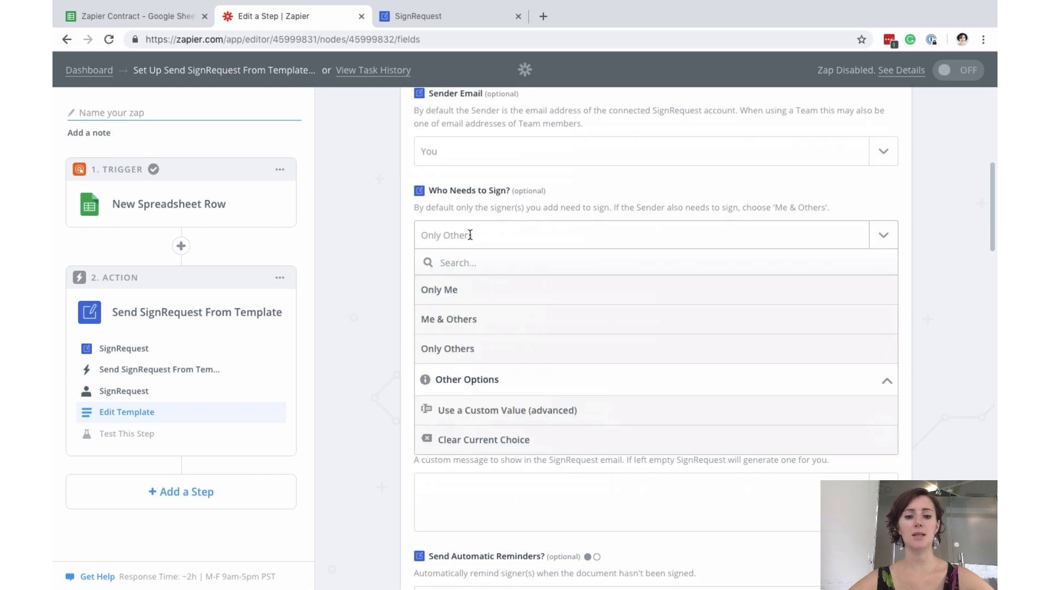
click(467, 321)
scroll(654, 251, down, 2)
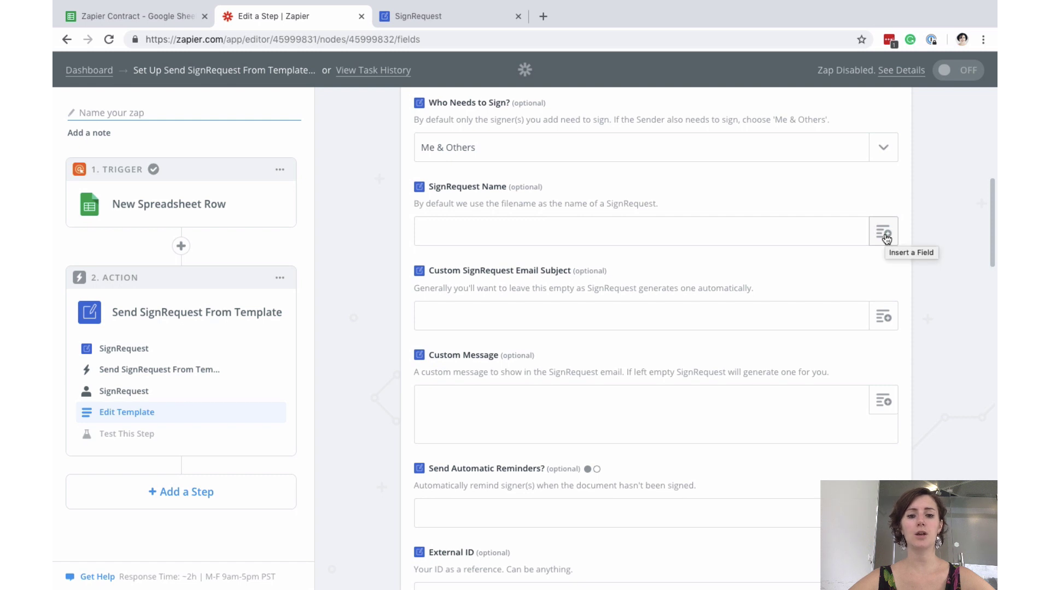
- Map SignRequest Name to the row's Title doc value and list row fields for Custom Message
click(884, 235)
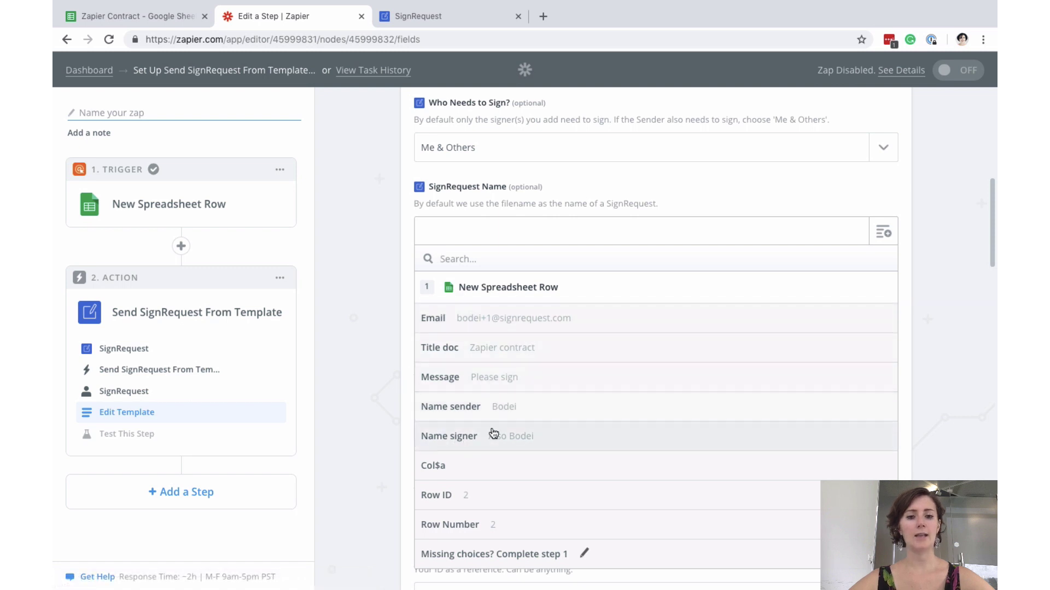
click(481, 350)
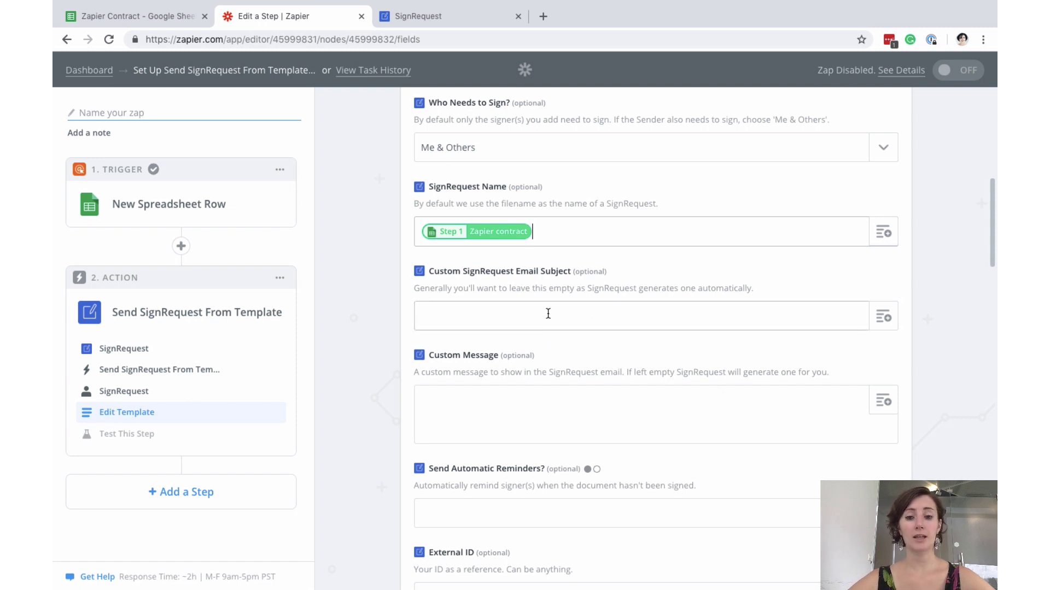
scroll(548, 314, down, 3)
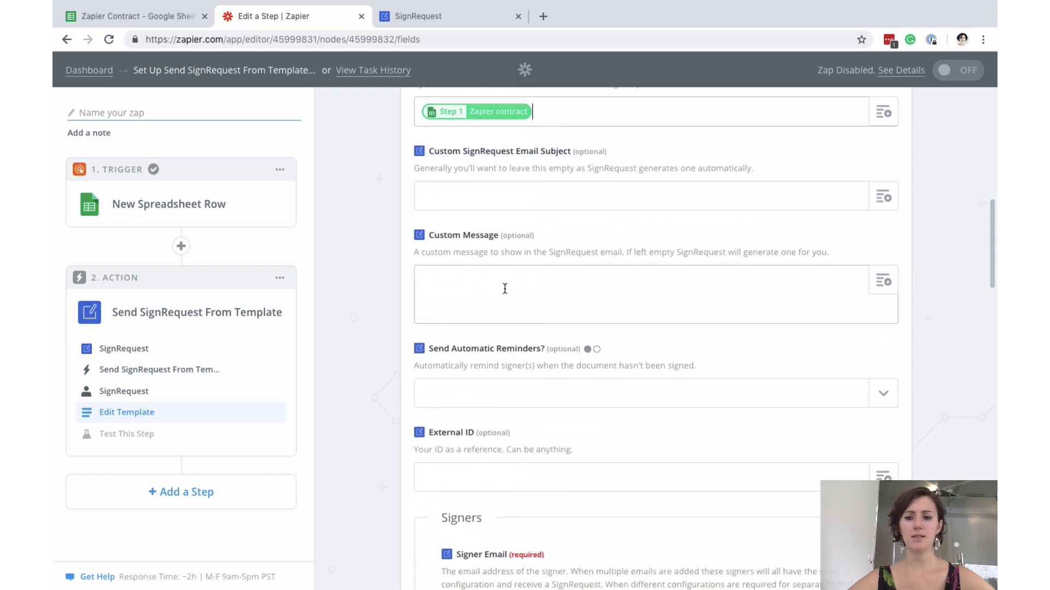
click(503, 289)
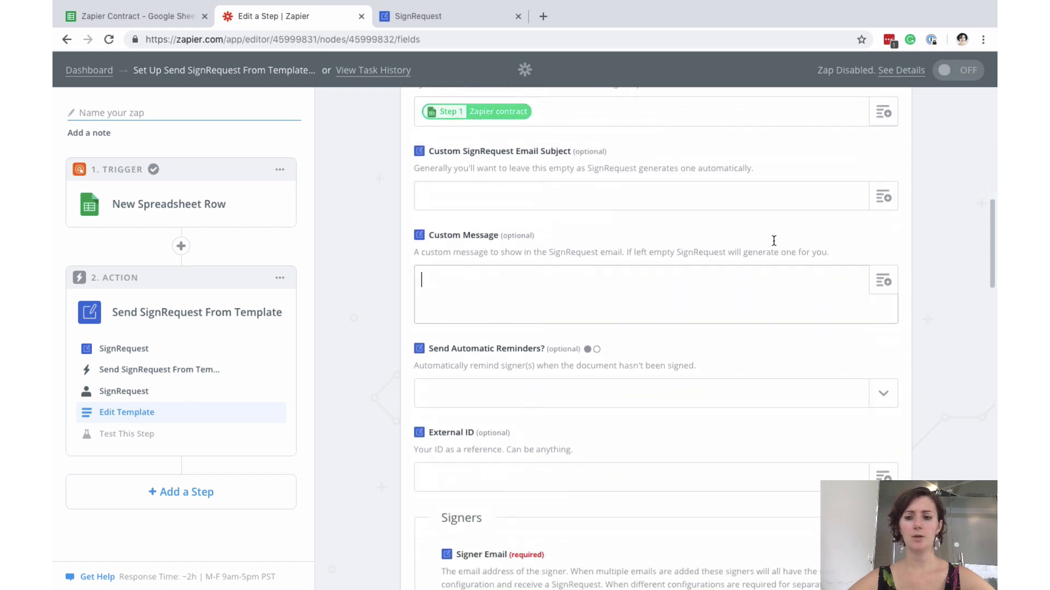
click(885, 278)
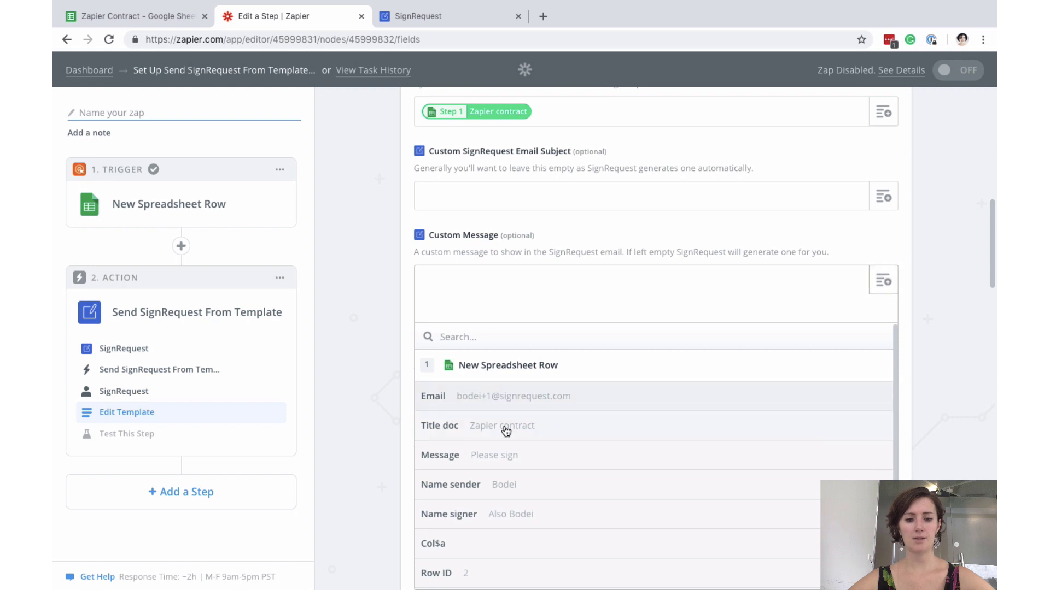
click(455, 456)
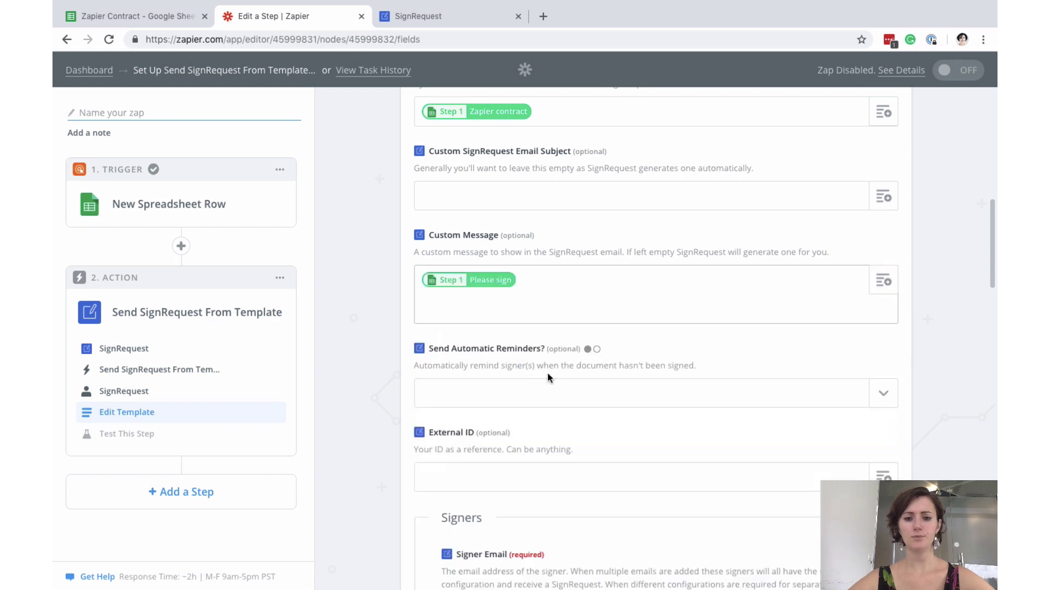
scroll(618, 354, down, 4)
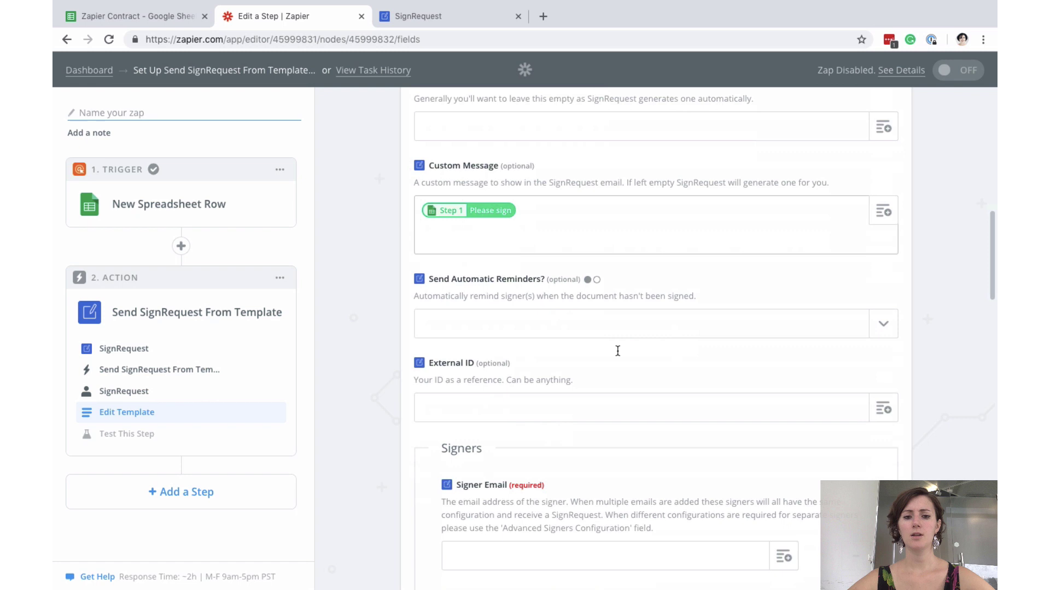
scroll(505, 232, down, 5)
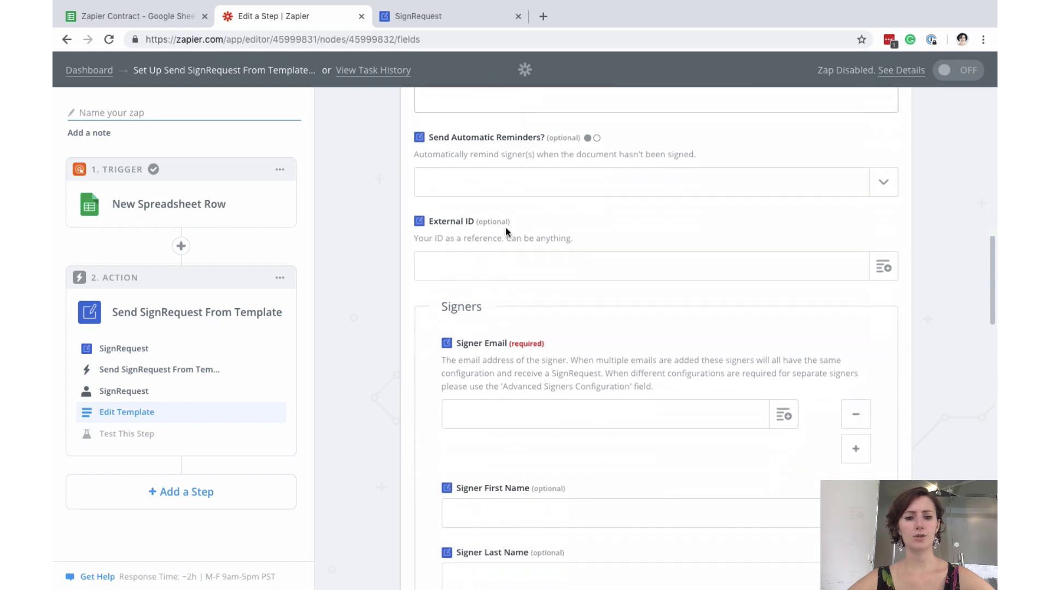
scroll(506, 229, down, 3)
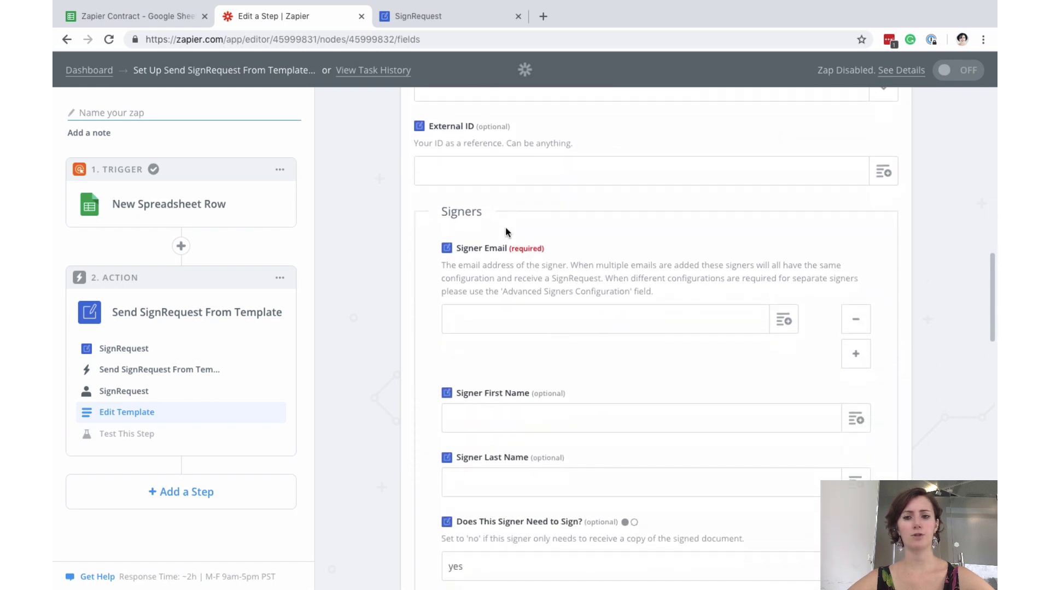
scroll(505, 228, down, 3)
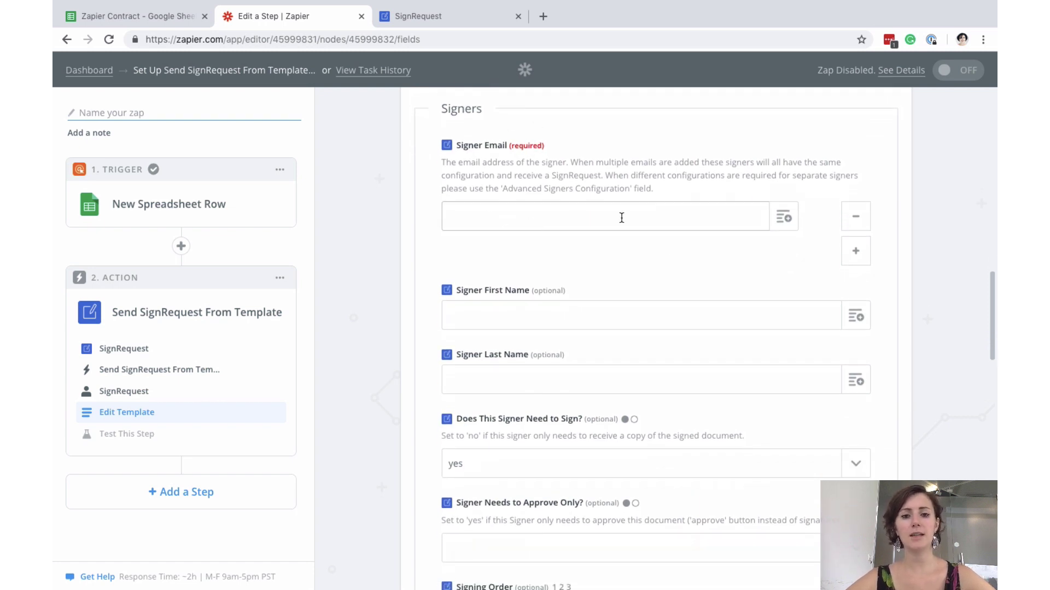
scroll(621, 218, down, 3)
scroll(621, 218, up, 3)
scroll(621, 219, down, 1)
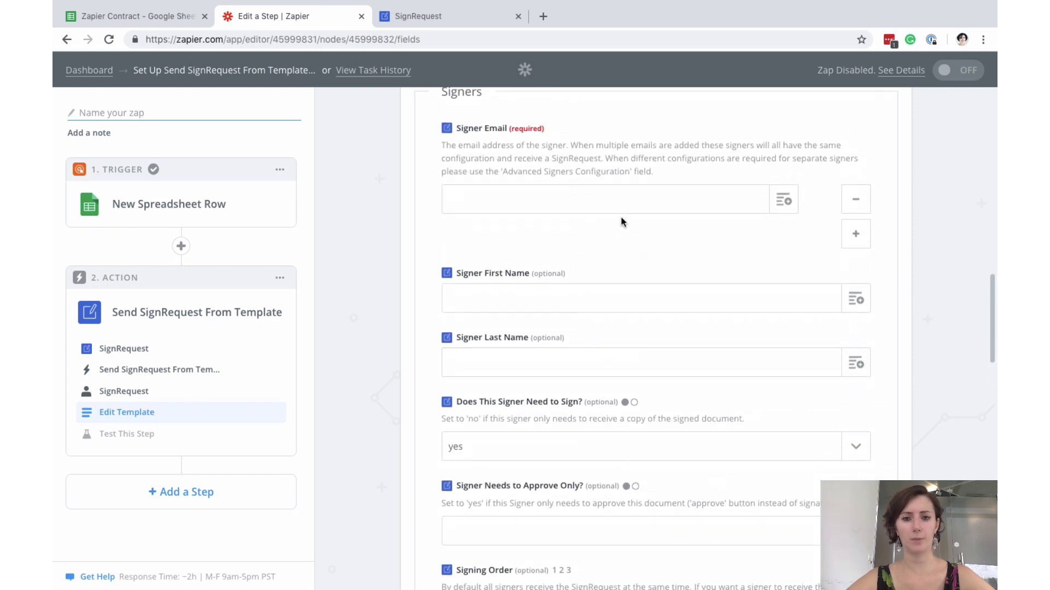
scroll(621, 218, up, 1)
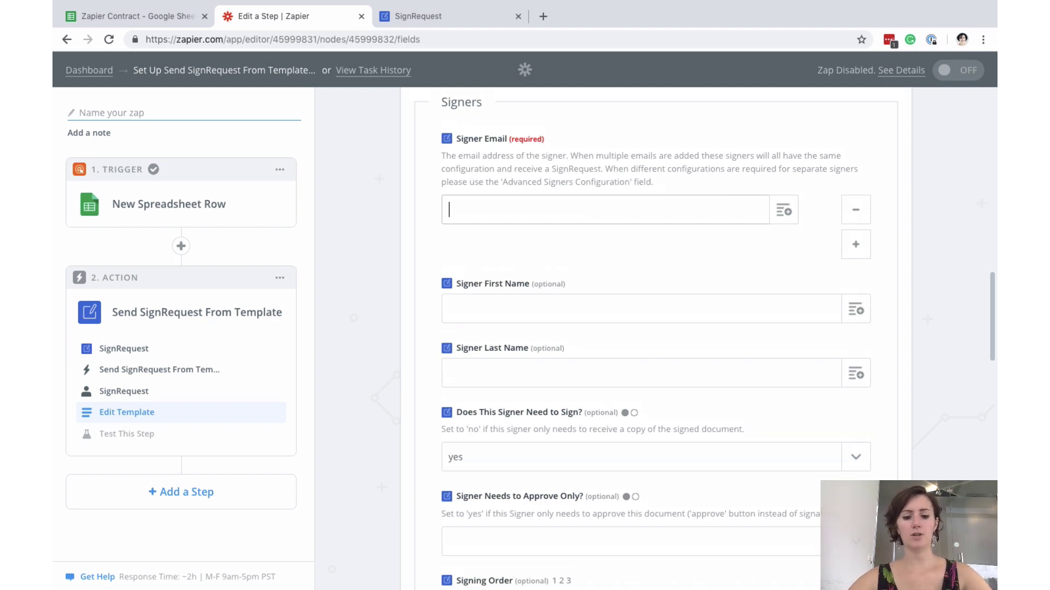
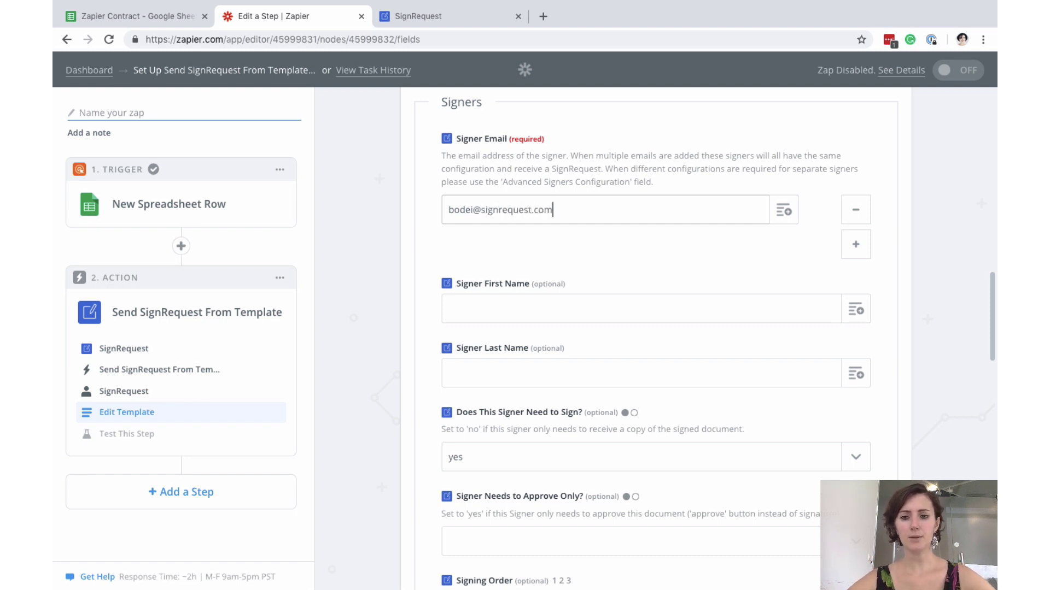
- Enter the signer's e-mail address and map Signer First Name to the row's Name sender value
scroll(584, 281, down, 3)
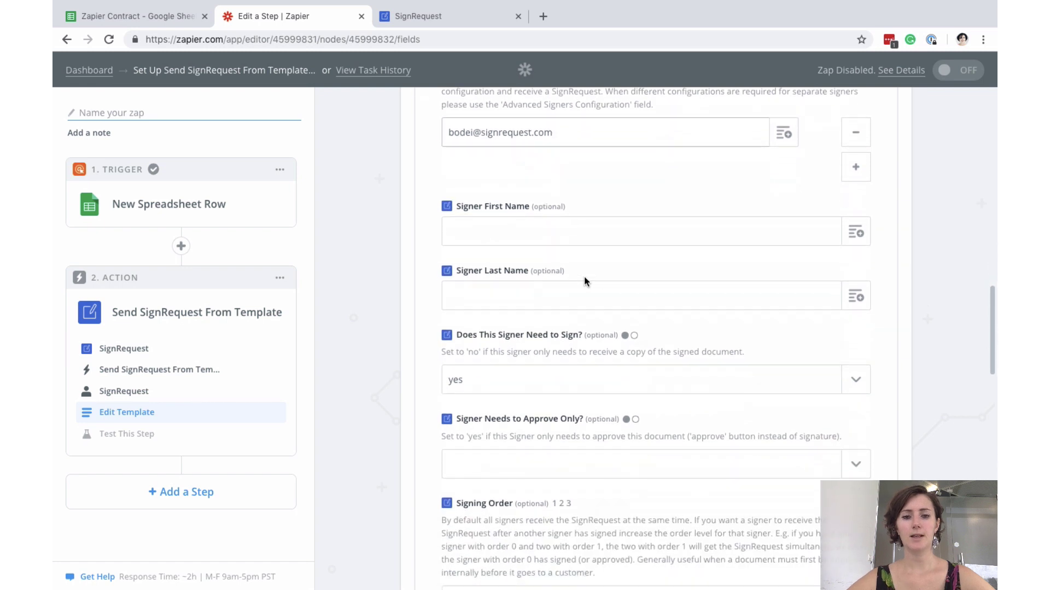
scroll(584, 277, down, 1)
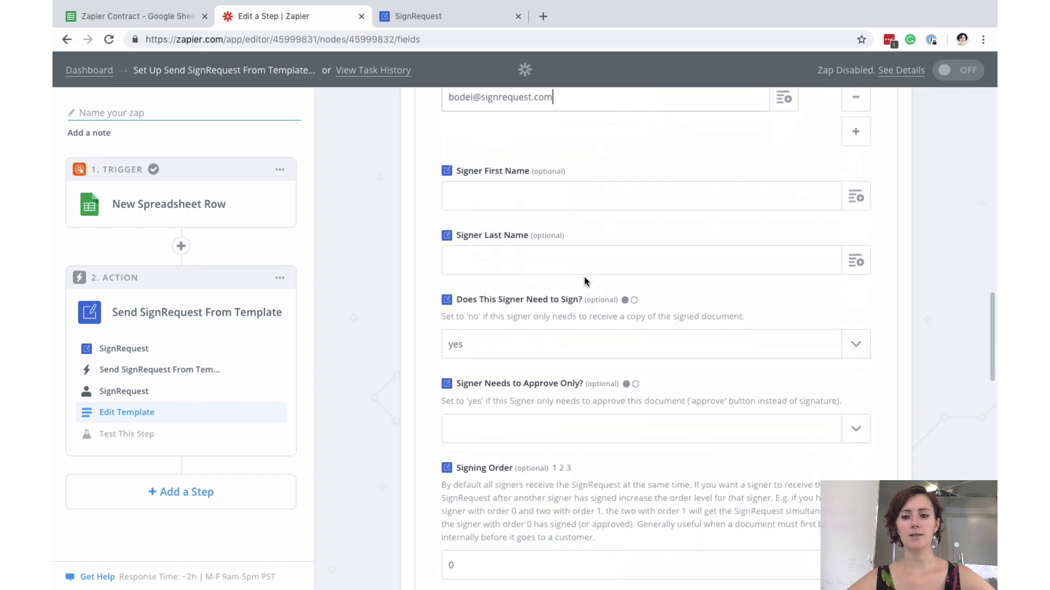
click(857, 198)
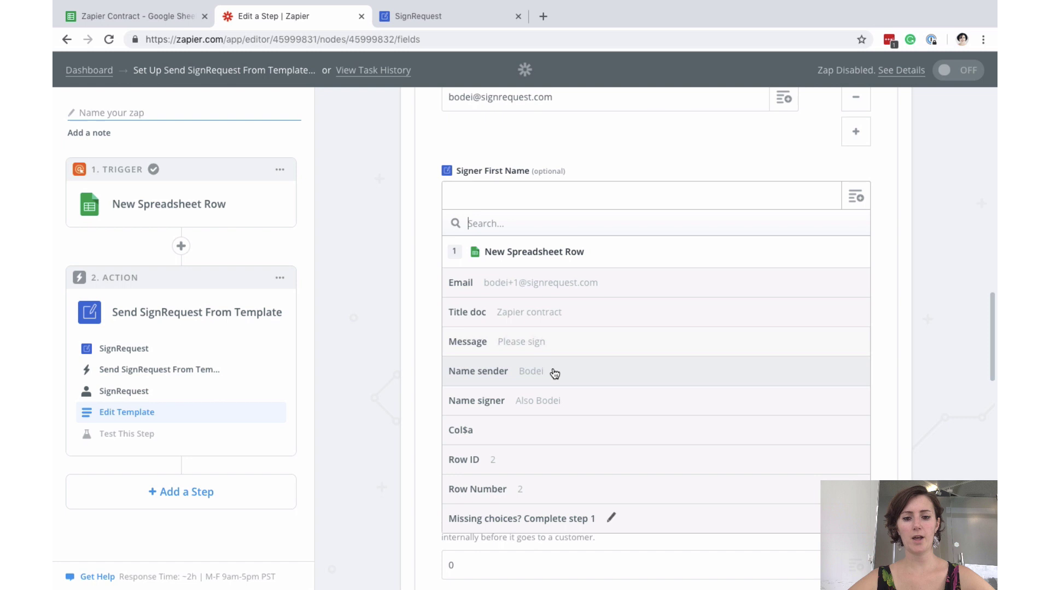
click(526, 372)
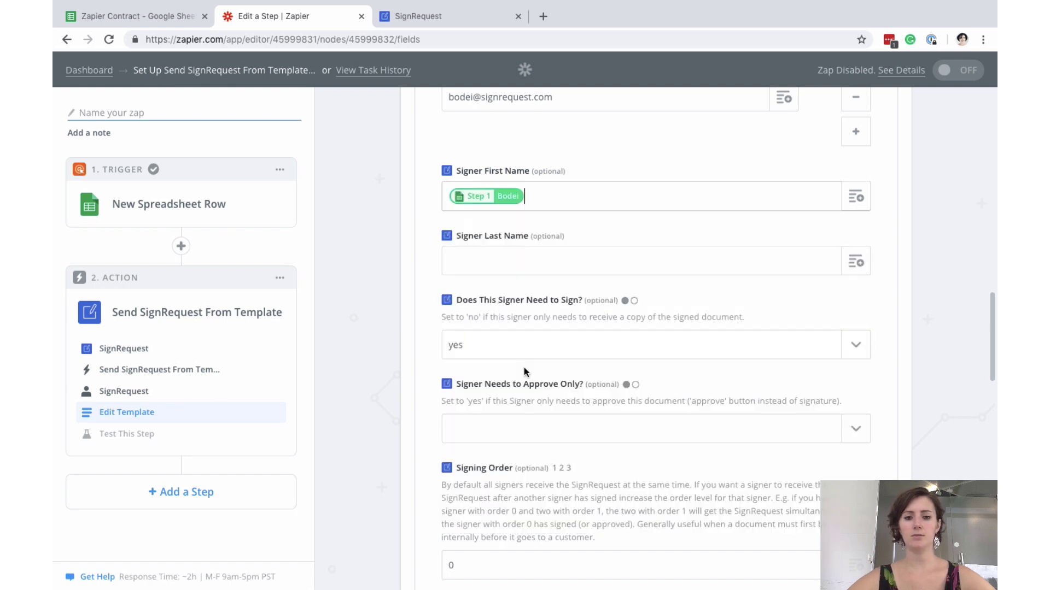
scroll(560, 241, down, 4)
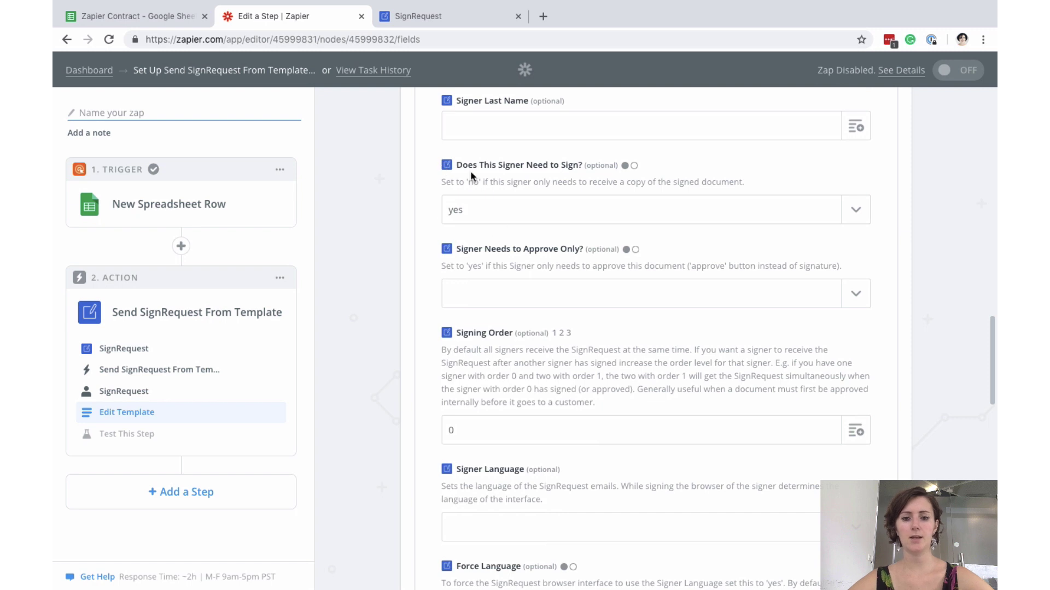
- Replace Signing Order 0 with 1, then scroll to the empty Advanced Signers Configuration field
scroll(558, 270, down, 3)
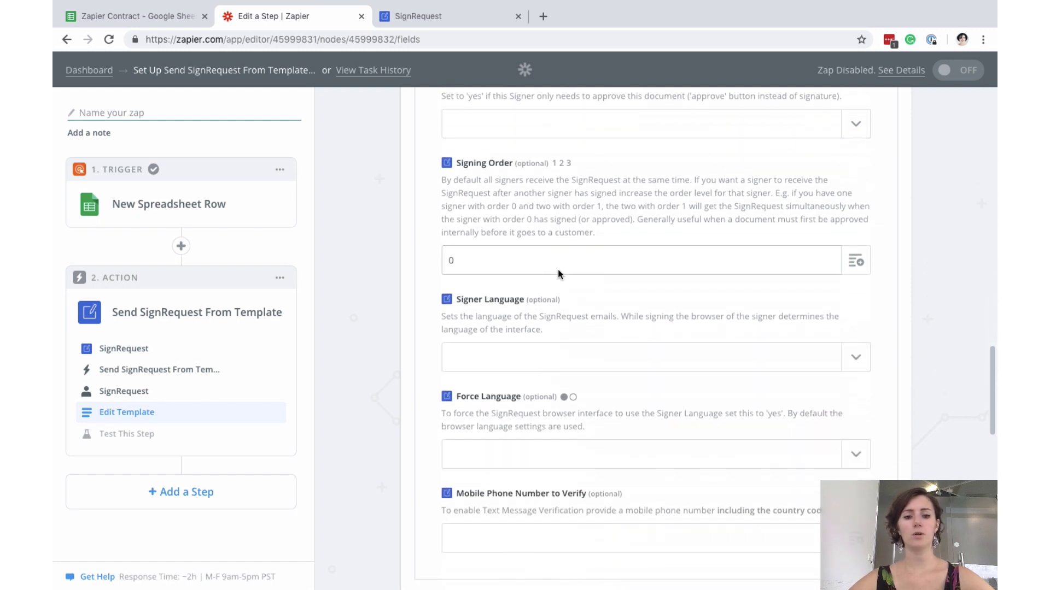
text(1)
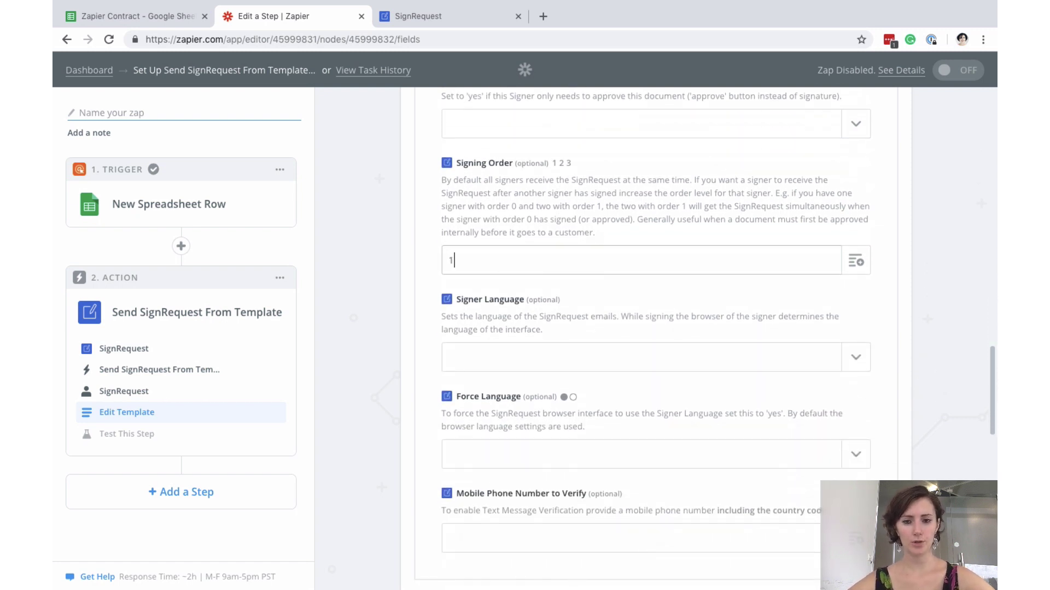
scroll(536, 371, down, 1)
scroll(537, 371, down, 2)
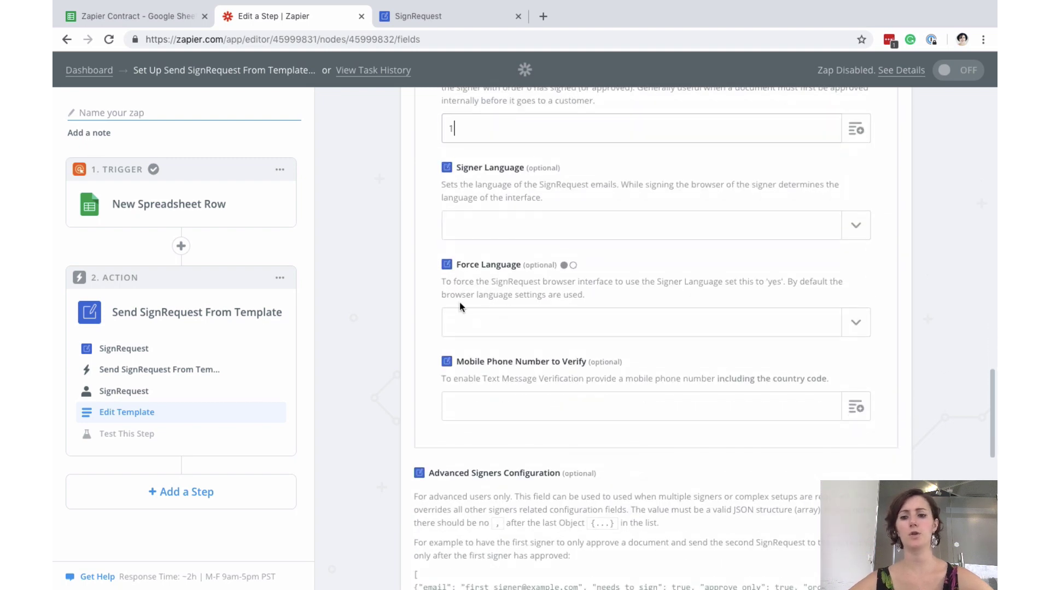
scroll(547, 326, down, 3)
scroll(547, 326, down, 3)
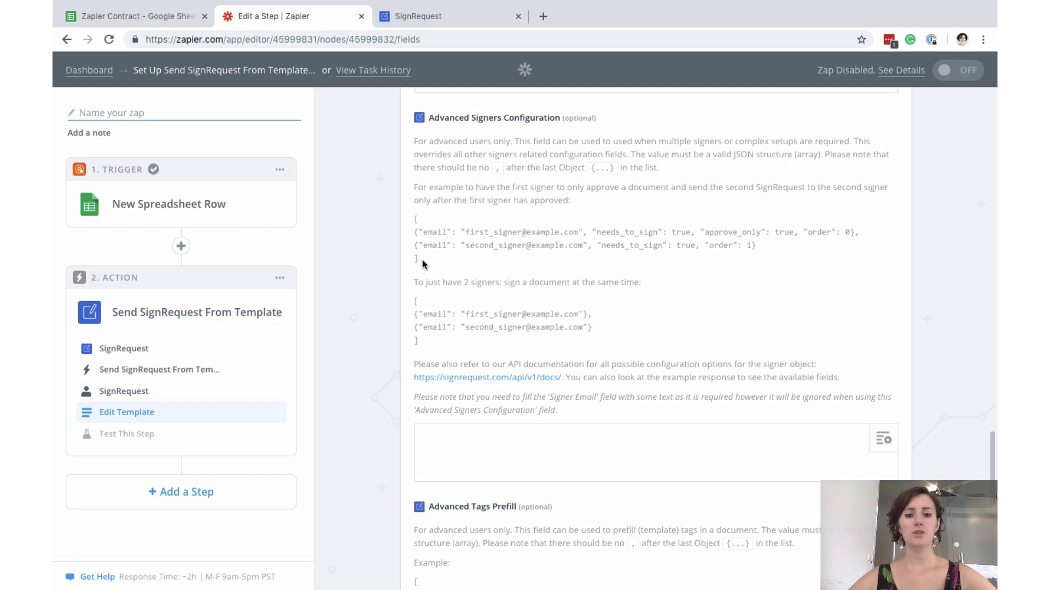
- Paste the two-signer JSON example into Advanced Signers Configuration and delete the first signer line
drag(422, 260, 408, 221)
key(ctrl+c)
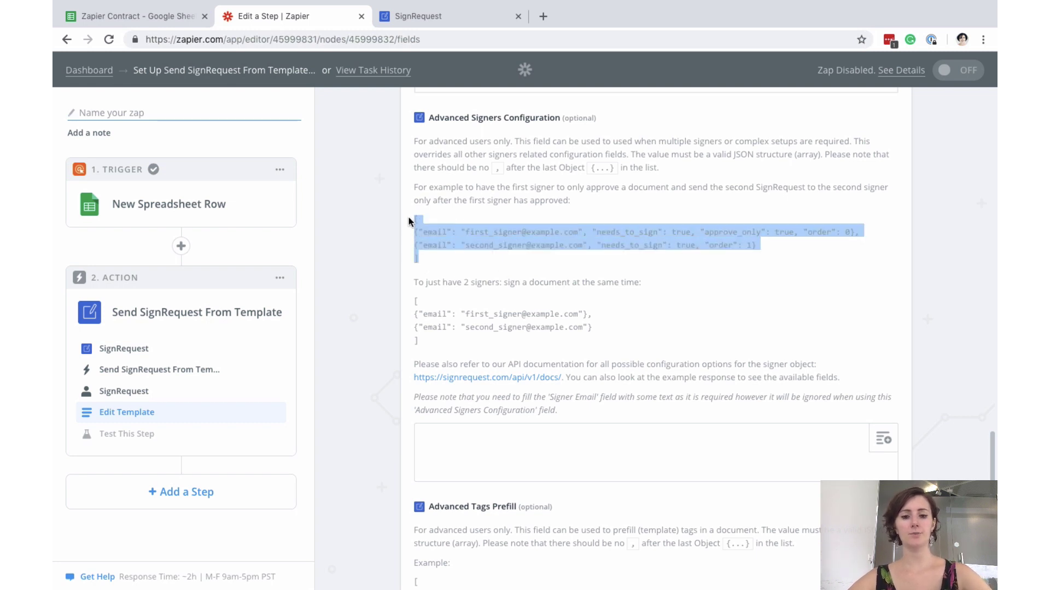
click(472, 443)
key(ctrl+v)
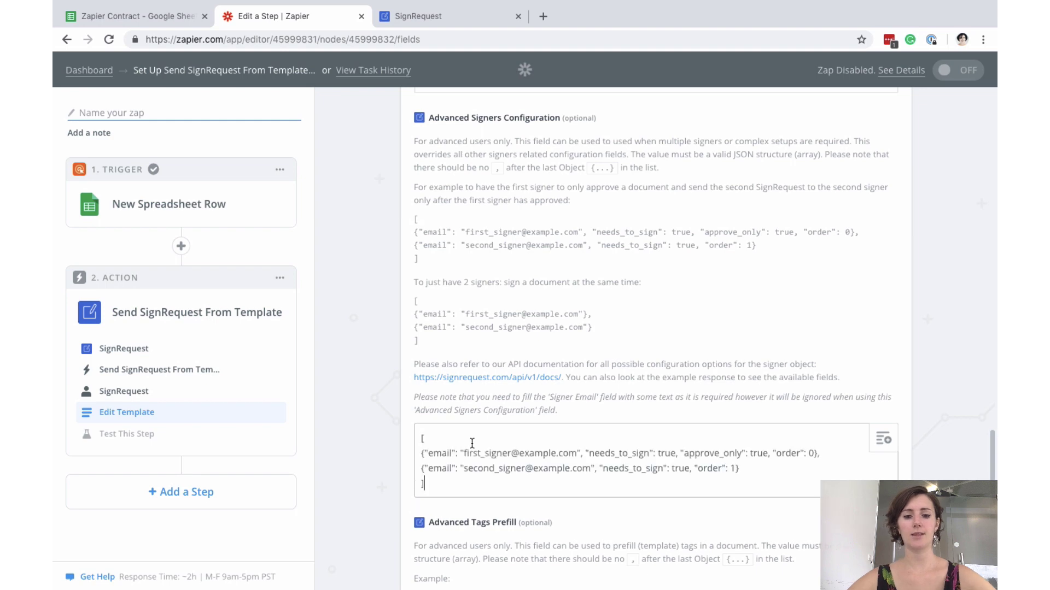
scroll(472, 443, down, 3)
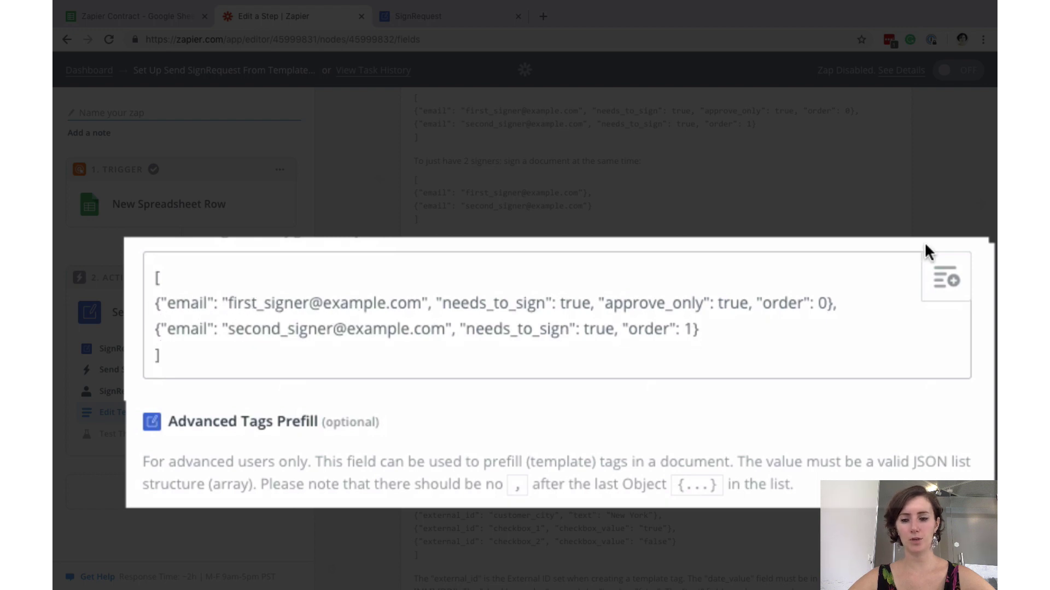
drag(840, 303, 126, 301)
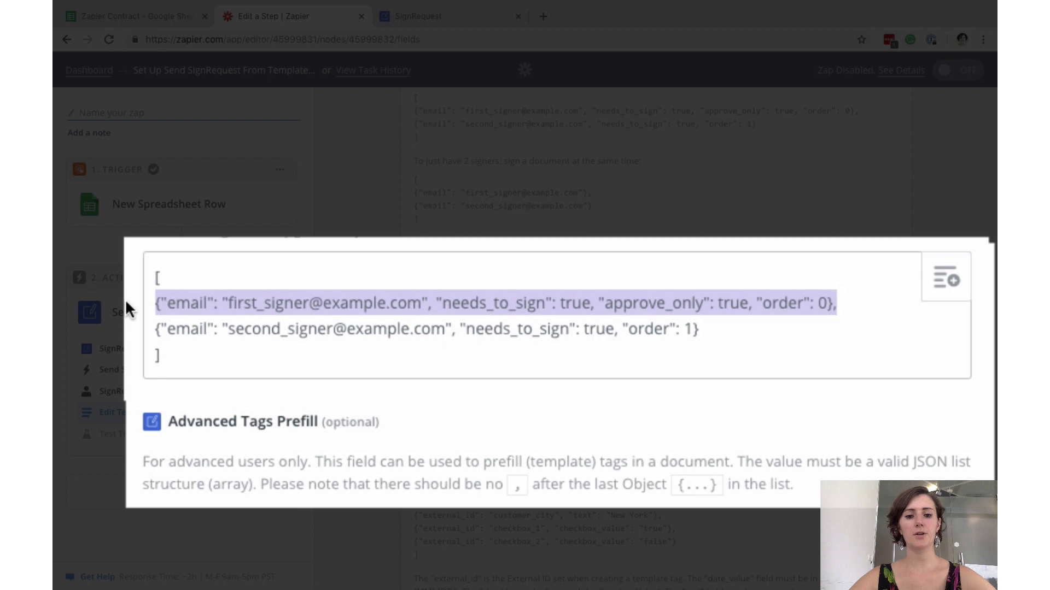
key(BackSpace)
key(BackSpace)
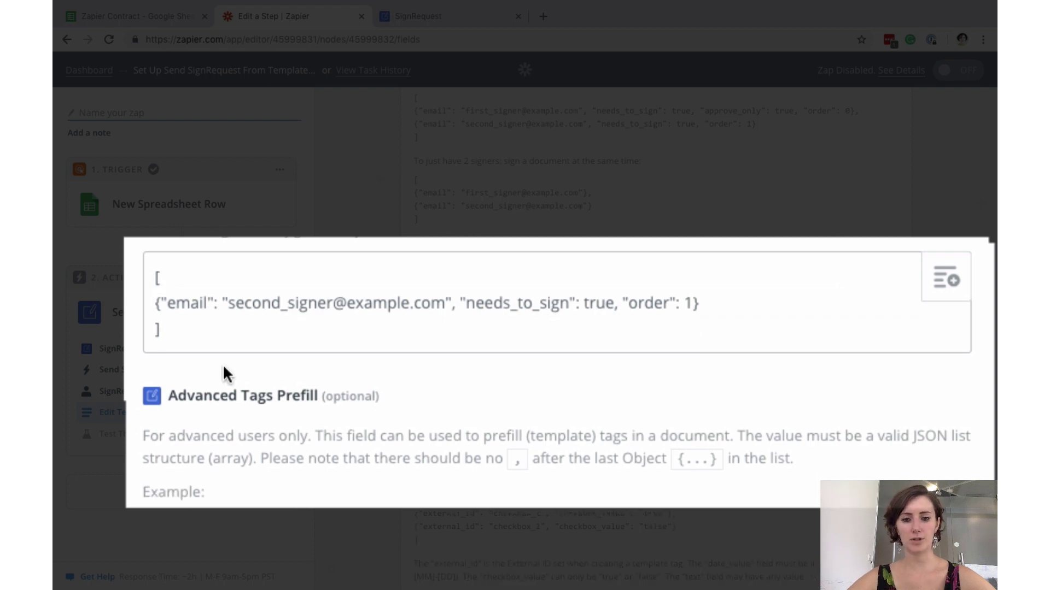
- Replace the example signer email with the row's Email value and change the order to 2
drag(446, 304, 231, 303)
key(BackSpace)
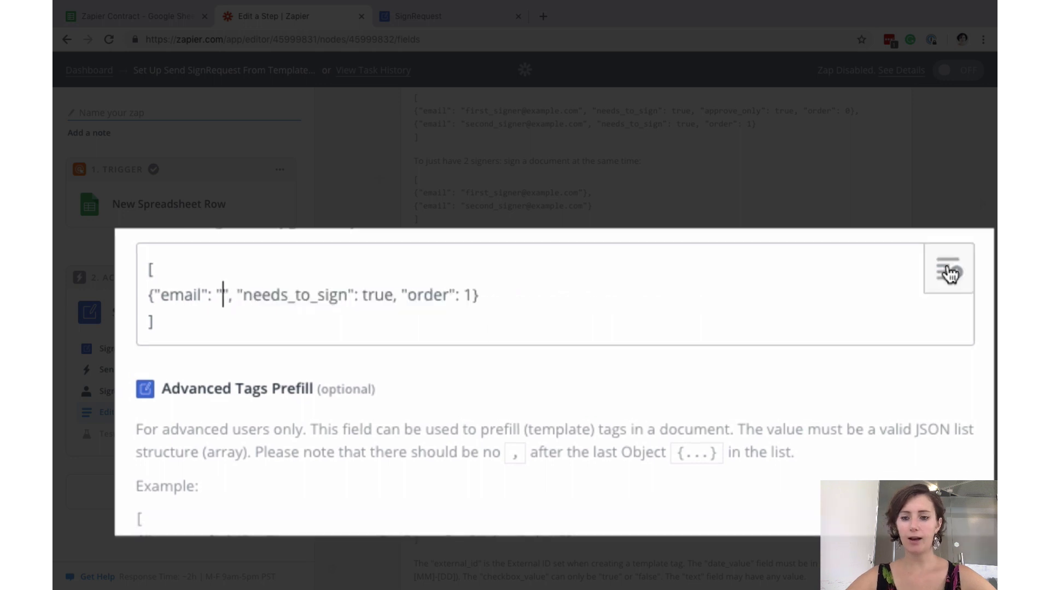
click(949, 273)
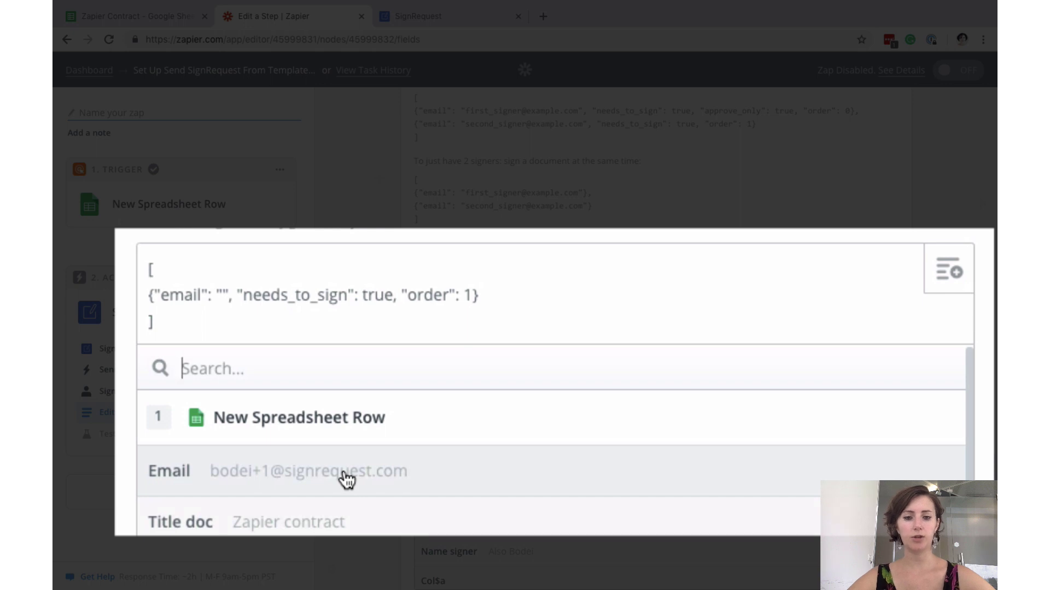
click(346, 480)
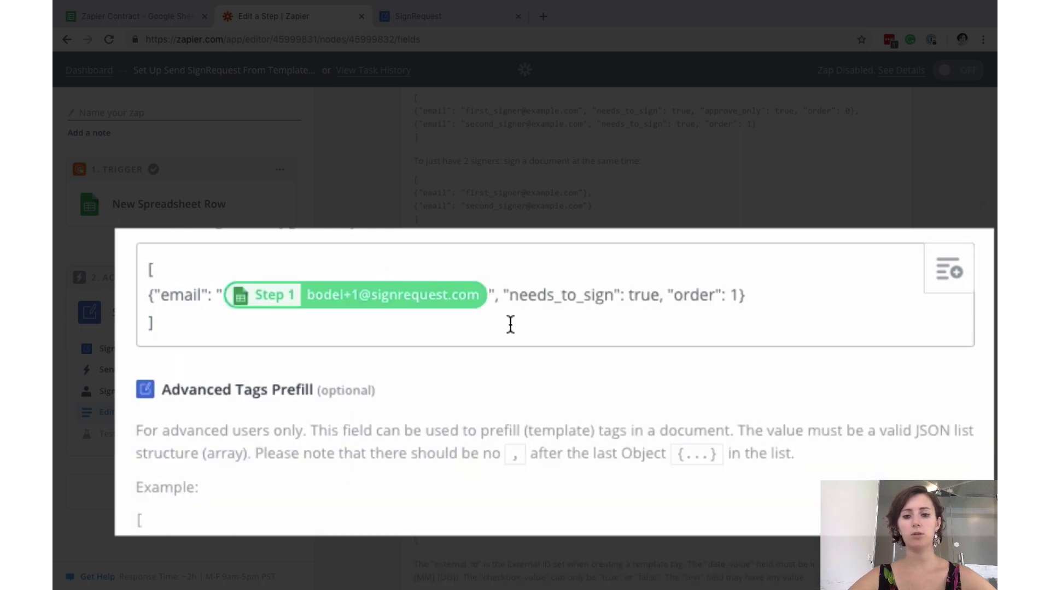
click(739, 298)
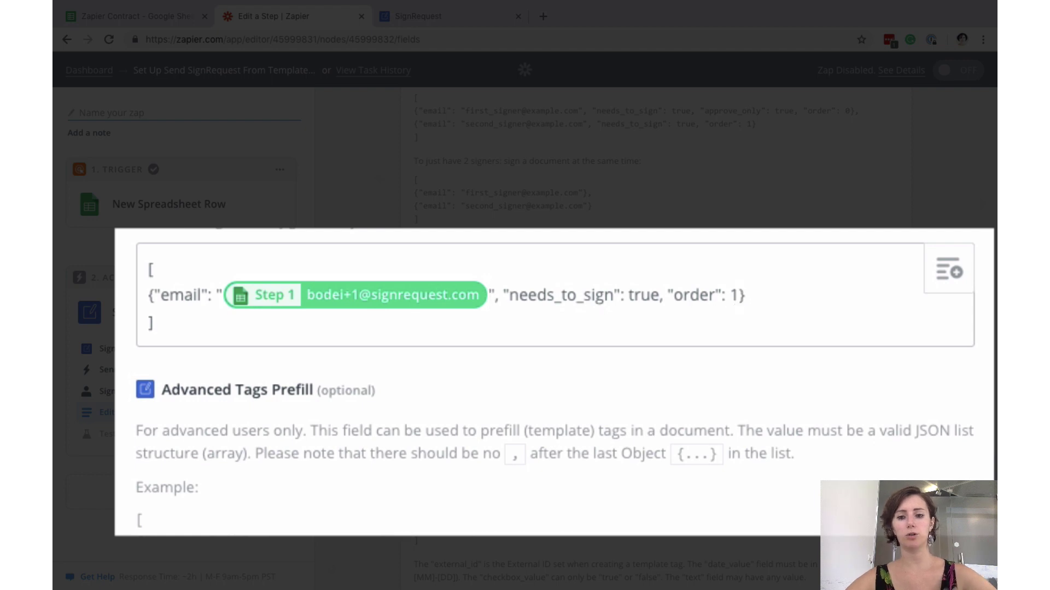
key(BackSpace)
text(2)
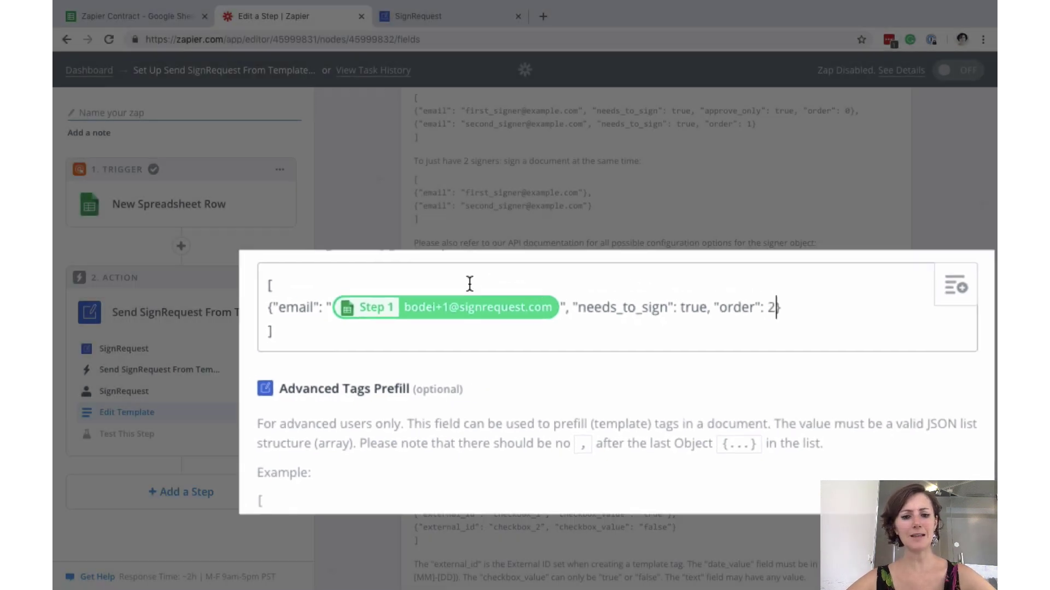
scroll(691, 303, down, 3)
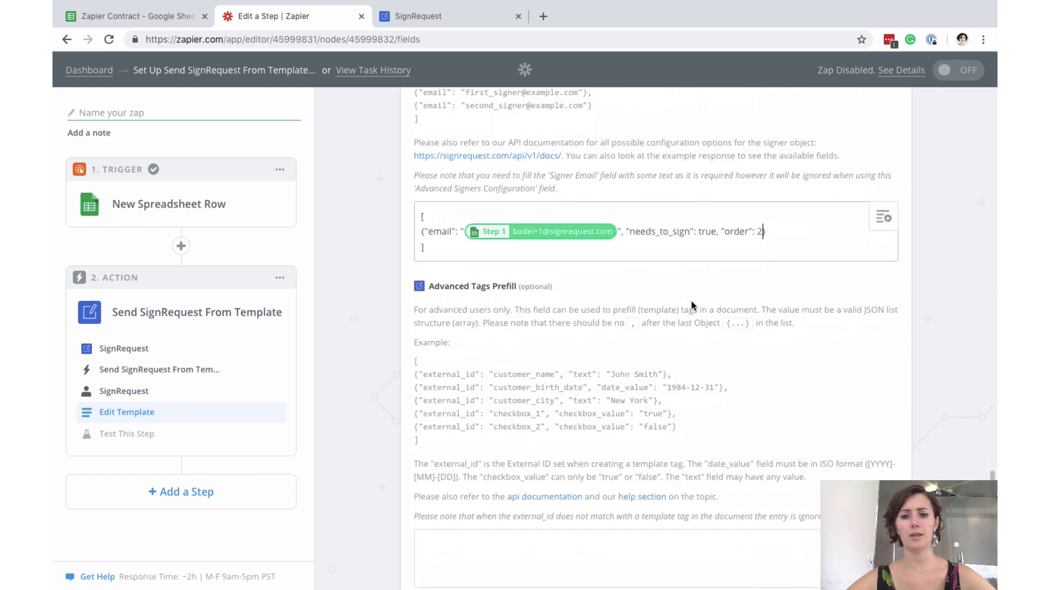
scroll(564, 219, down, 2)
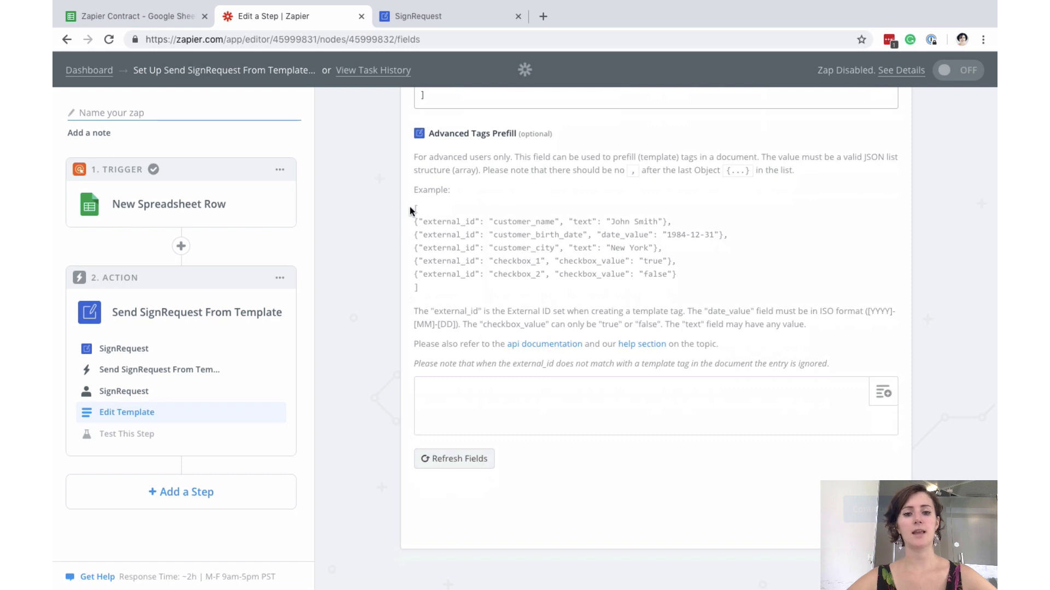
- Paste the Tags Prefill example JSON and trim it down to the customer_name tag
drag(425, 222, 475, 221)
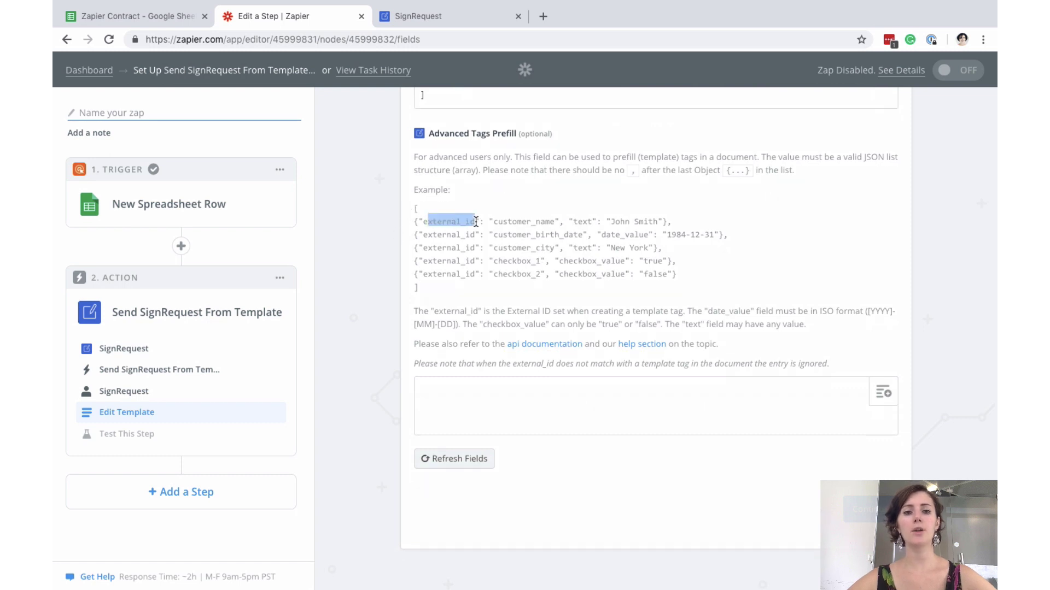
click(496, 286)
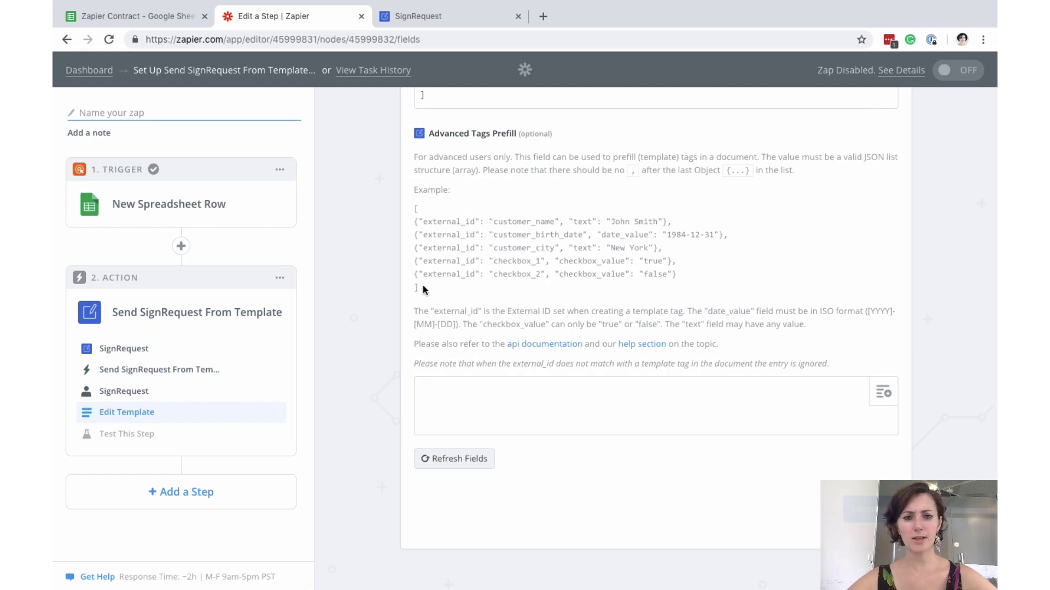
drag(423, 290, 412, 214)
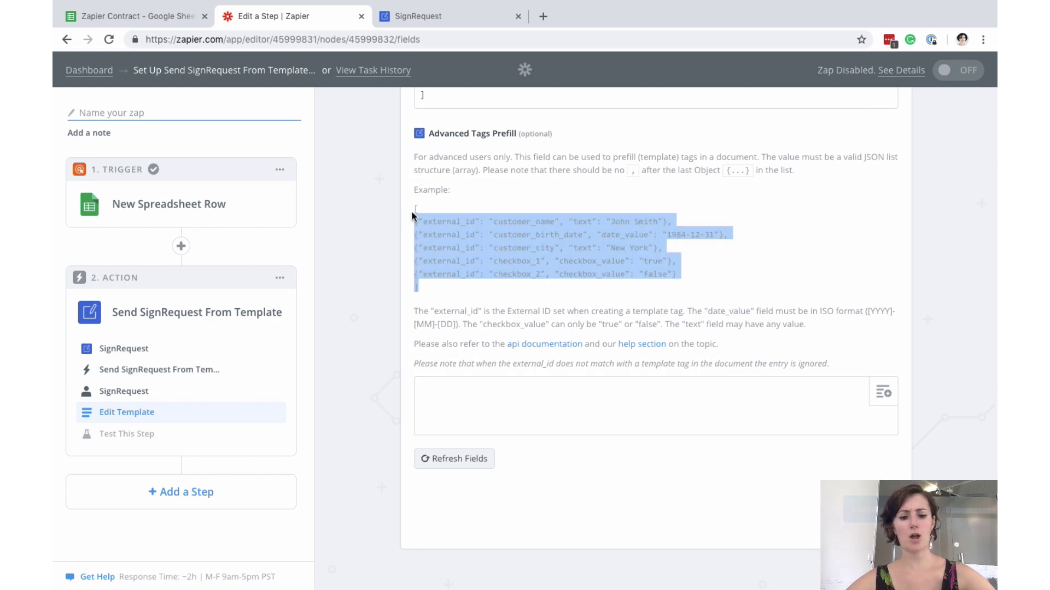
click(459, 394)
text([ {"external_id": "customer_name", "text": "John Smith"}, {"external_id": "customer_birth_date", "date_value": "1984-12-31"}, {"external_id": "customer_city", "text": "New York"}, {"external_id": "checkbox_1", "checkbox_value": "true"}, {"external_id": "checkbox_2", "checkbox_value": "false"} ])
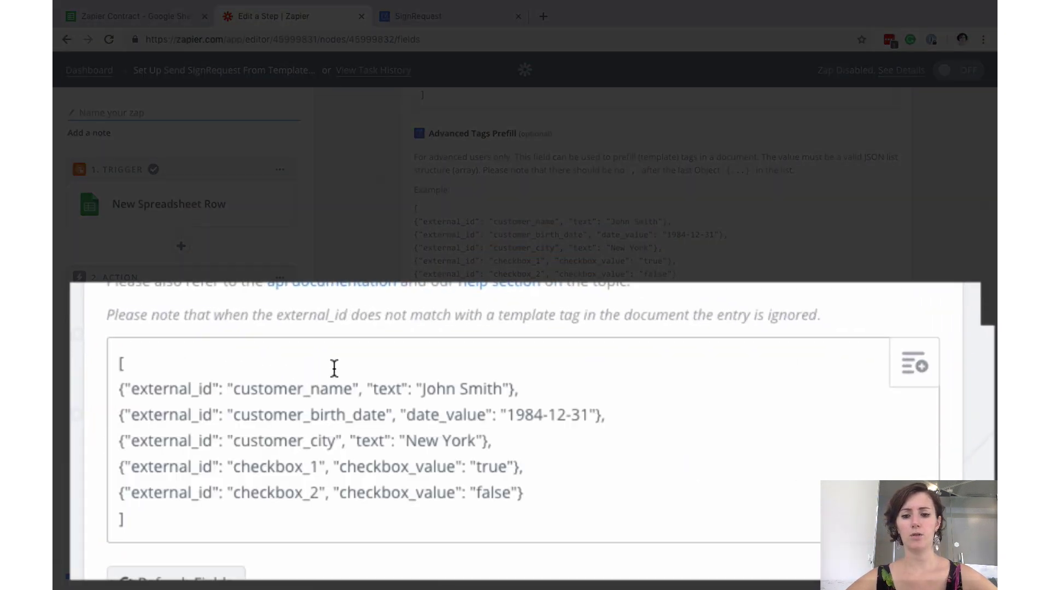
scroll(536, 474, down, 2)
drag(546, 408, 89, 330)
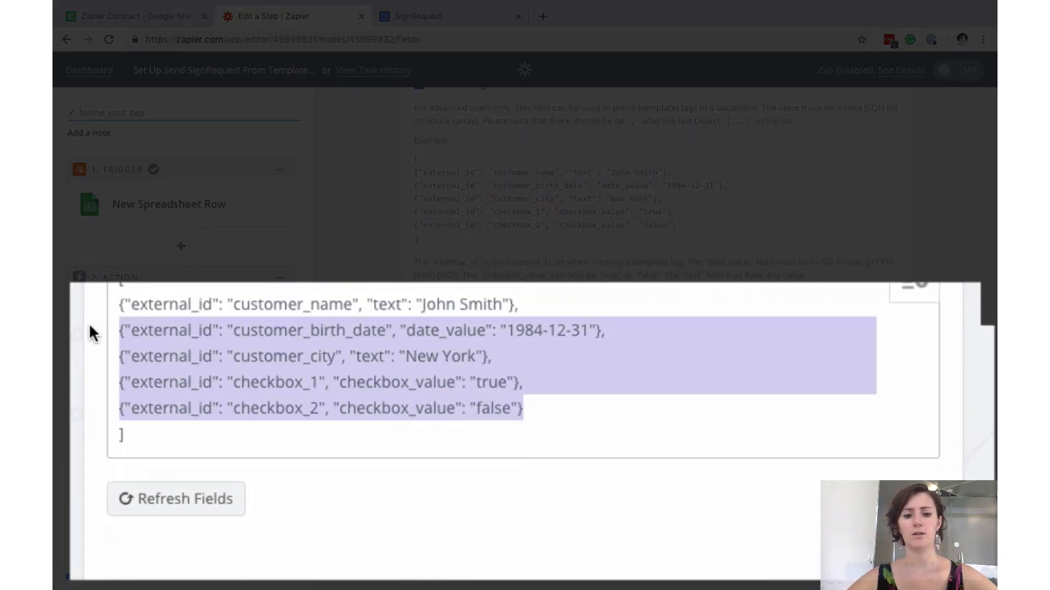
key(BackSpace)
key(BackSpace)
key(BackSpace)
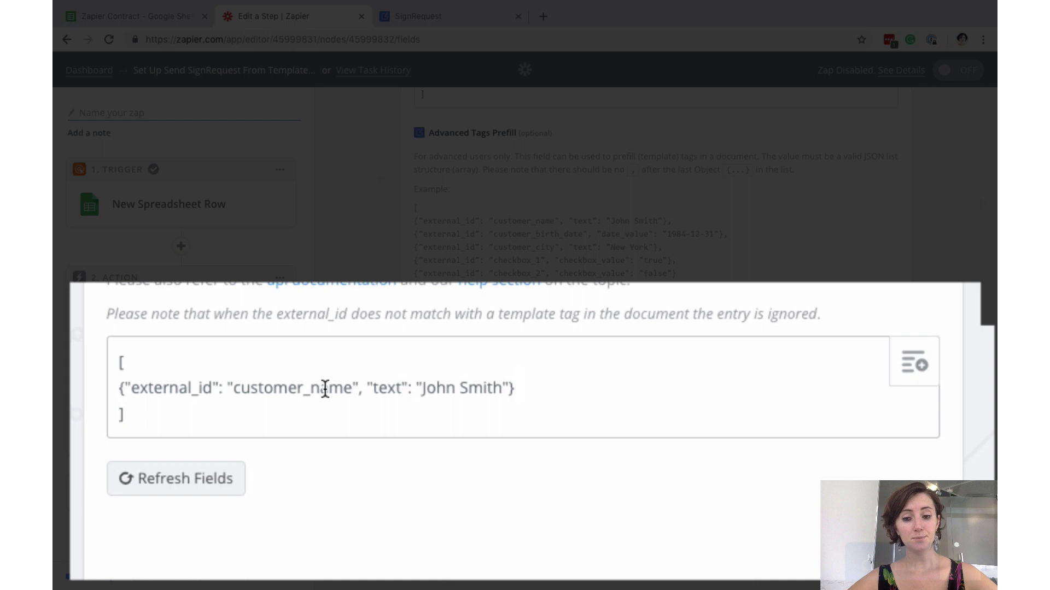
- Replace the sample name John Smith with the spreadsheet row's Name signer value
drag(503, 386, 425, 382)
key(BackSpace)
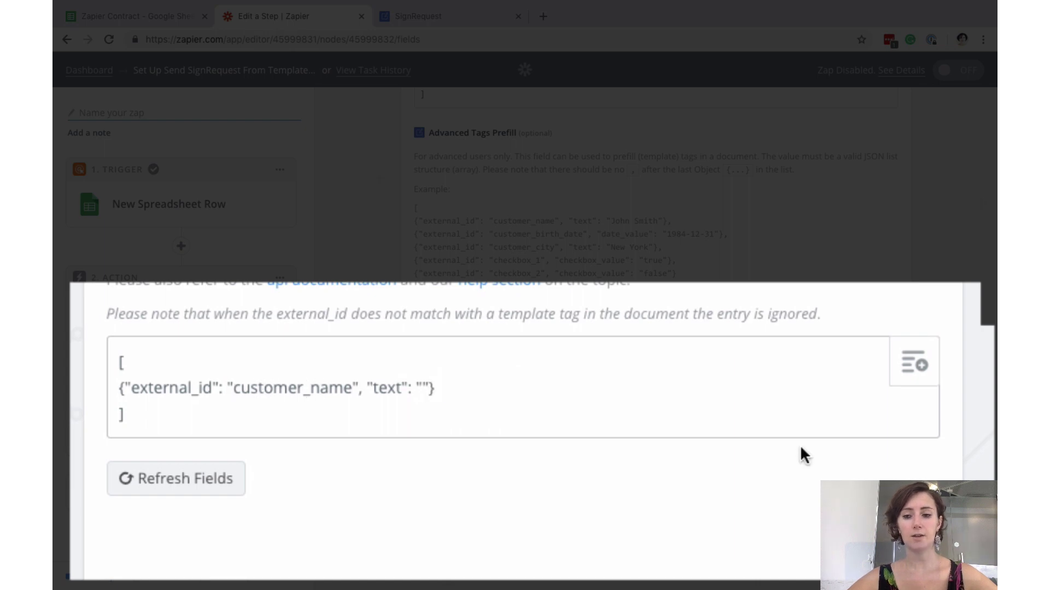
click(922, 360)
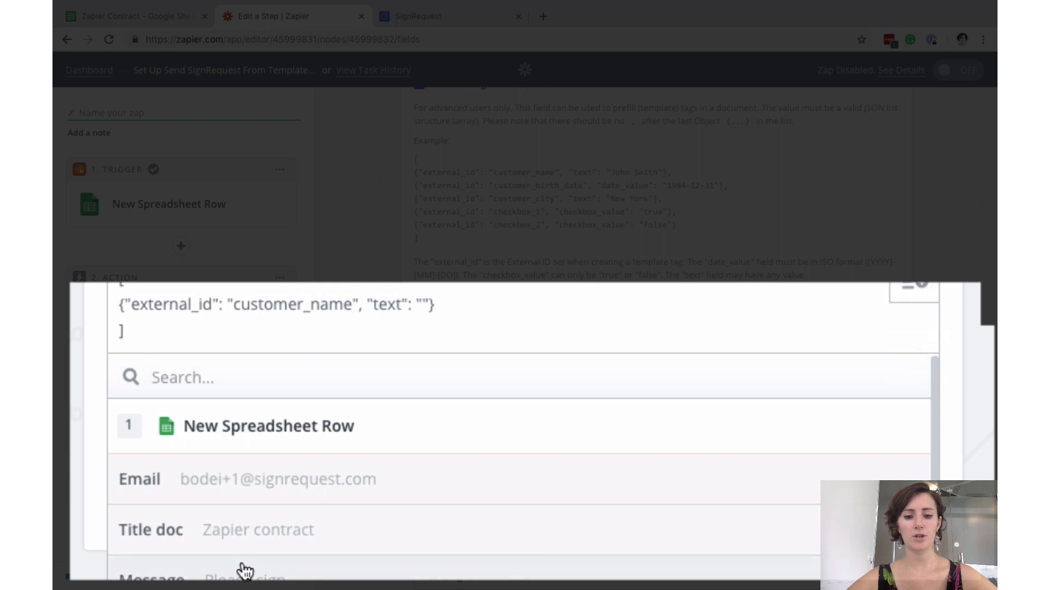
scroll(336, 494, down, 5)
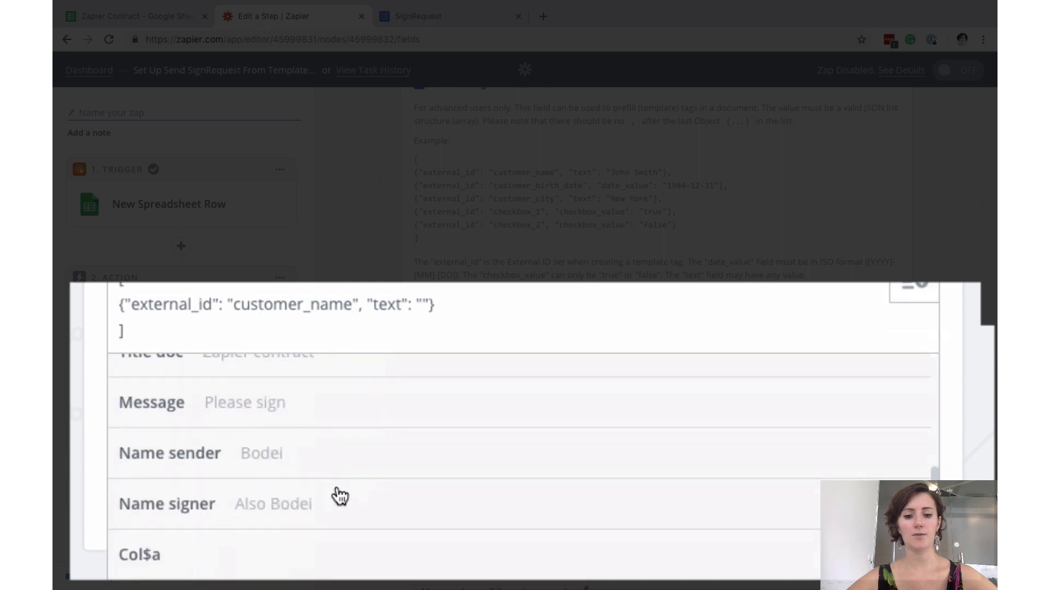
click(188, 514)
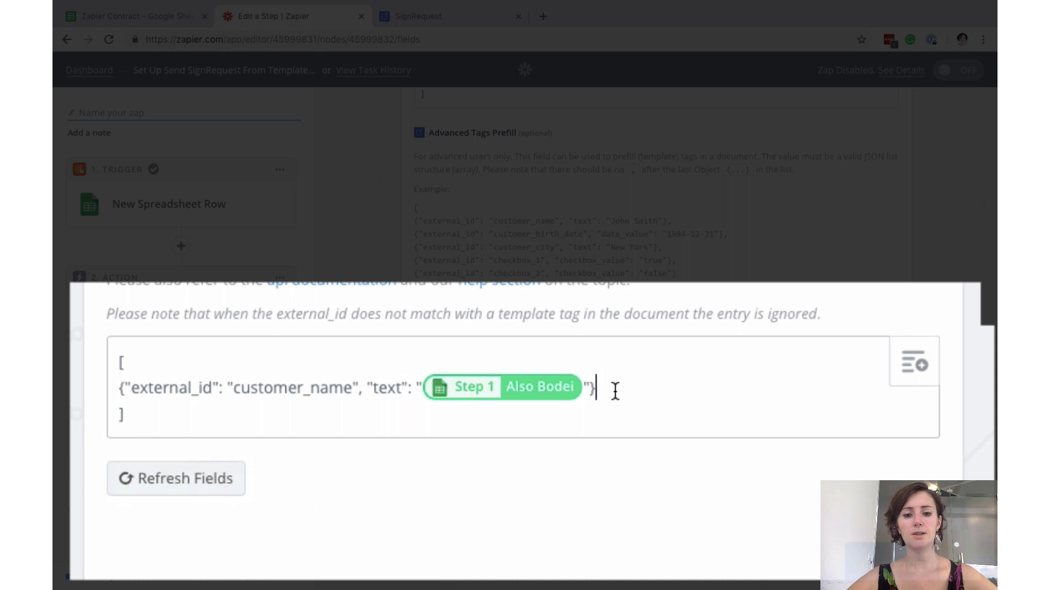
key(Return)
- Duplicate the customer_name line as a new sender_name tag entry
drag(122, 363, 643, 365)
key(ctrl+c)
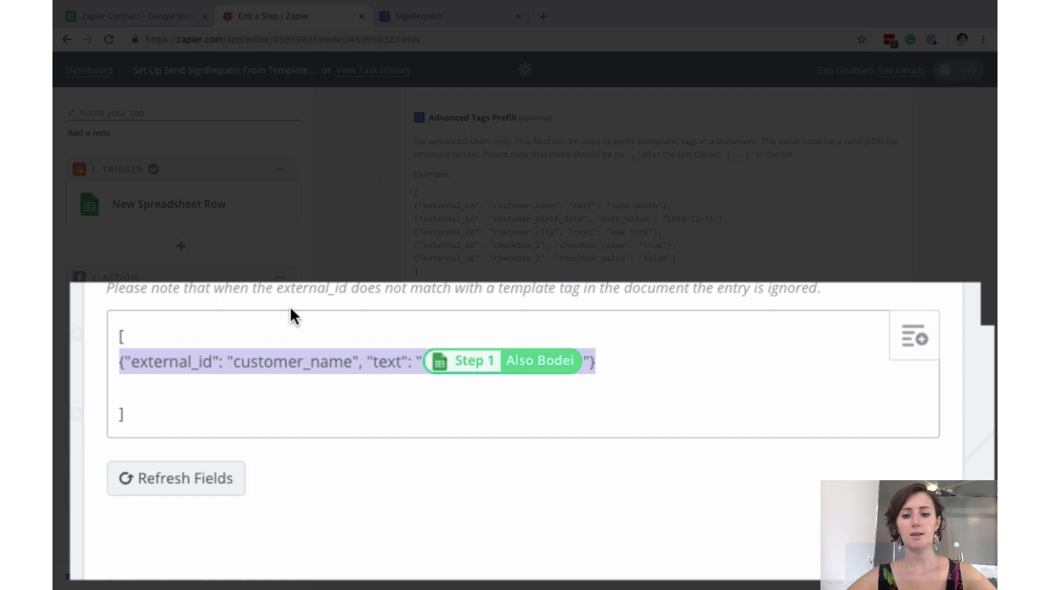
click(617, 374)
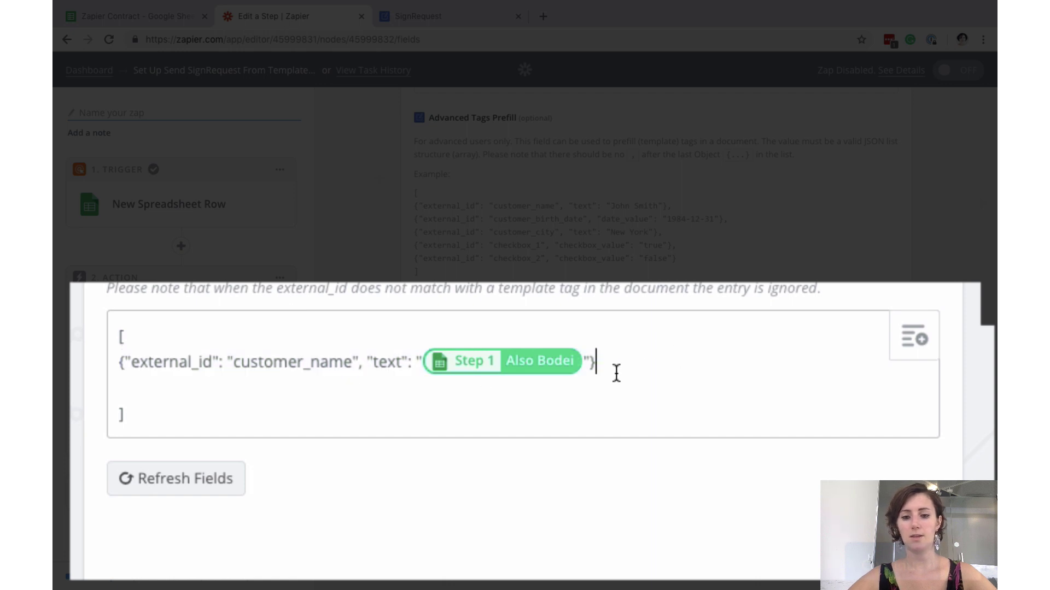
text(,)
key(Return)
key(ctrl+v)
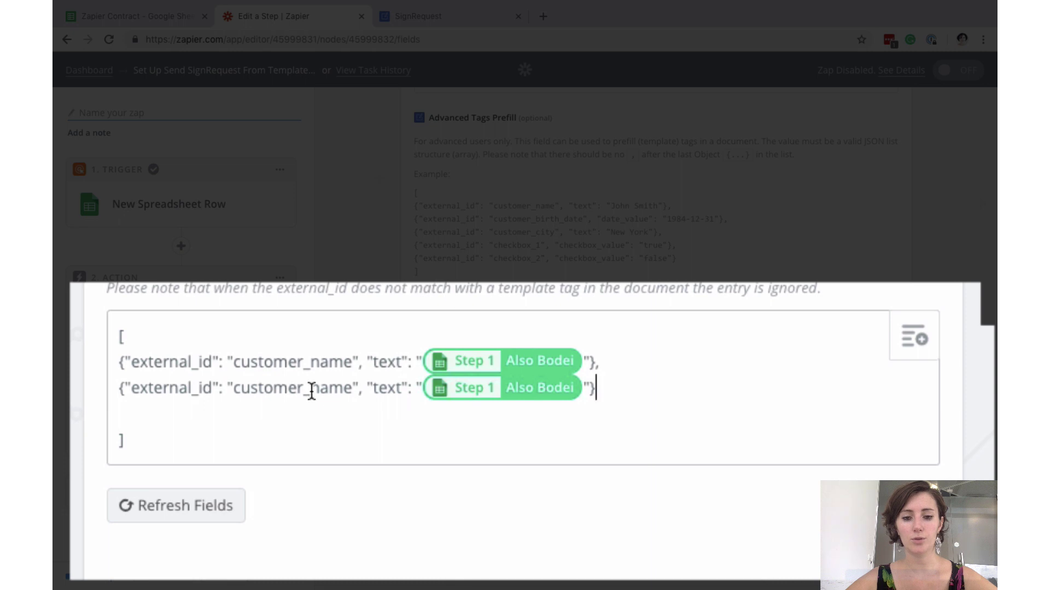
drag(303, 387, 236, 391)
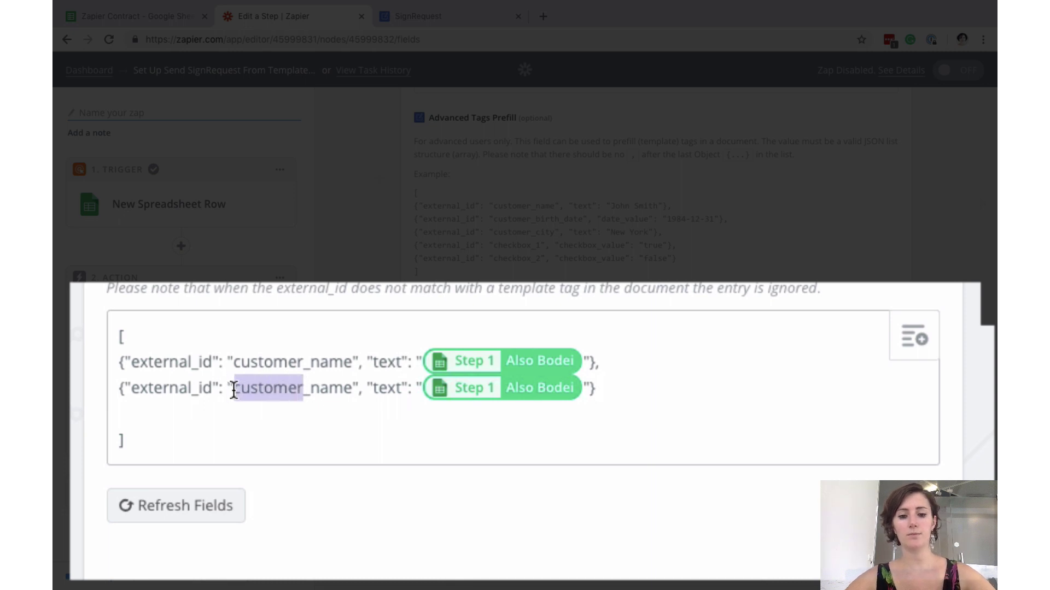
text(sender)
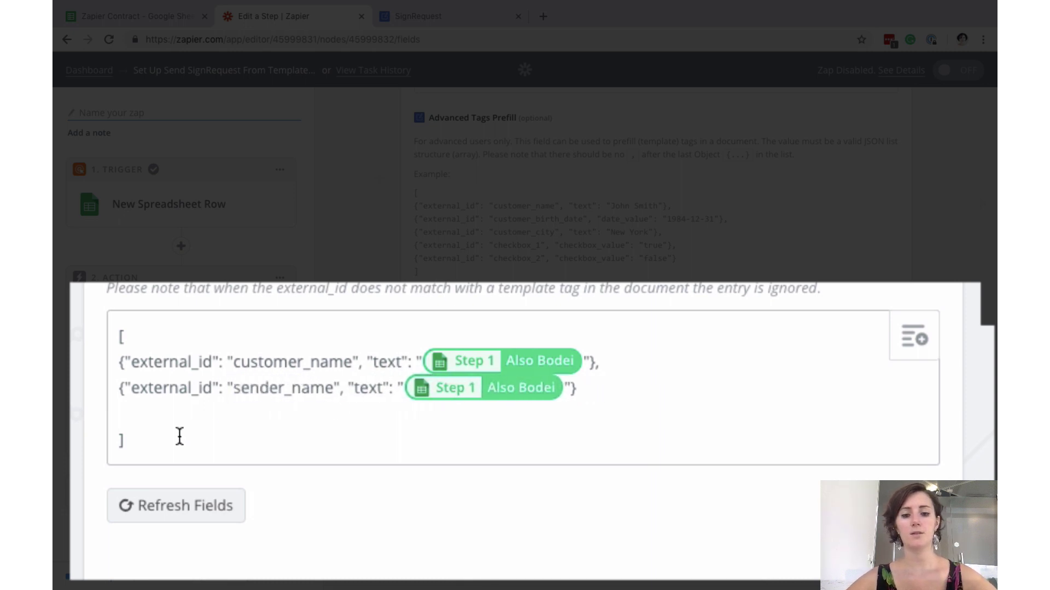
click(123, 415)
key(BackSpace)
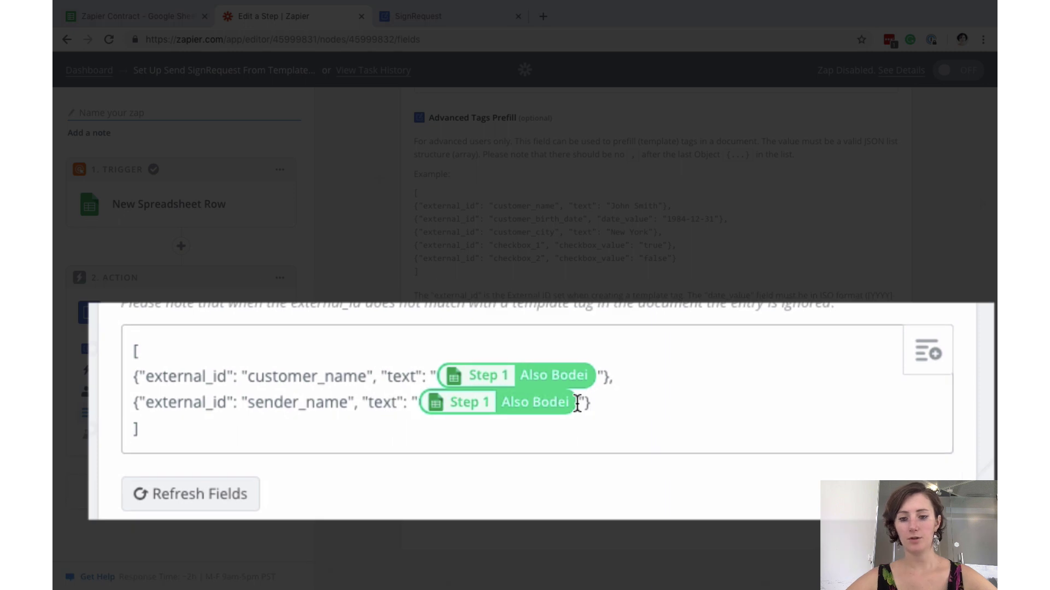
- Fill sender_name with the sender's name column and copy the customer_name tag id
key(Delete)
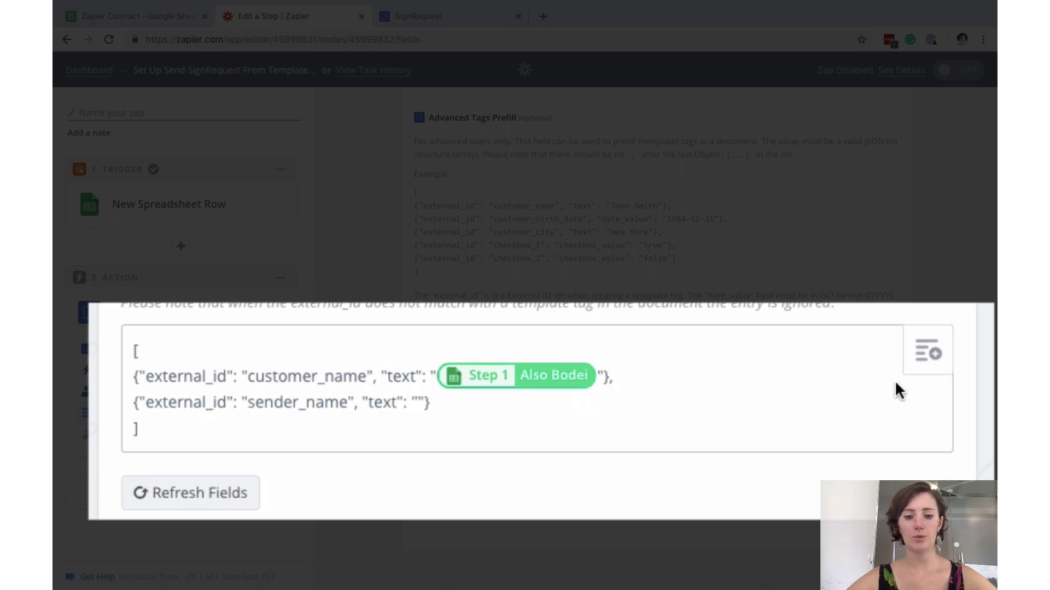
click(932, 361)
scroll(656, 546, down, 1)
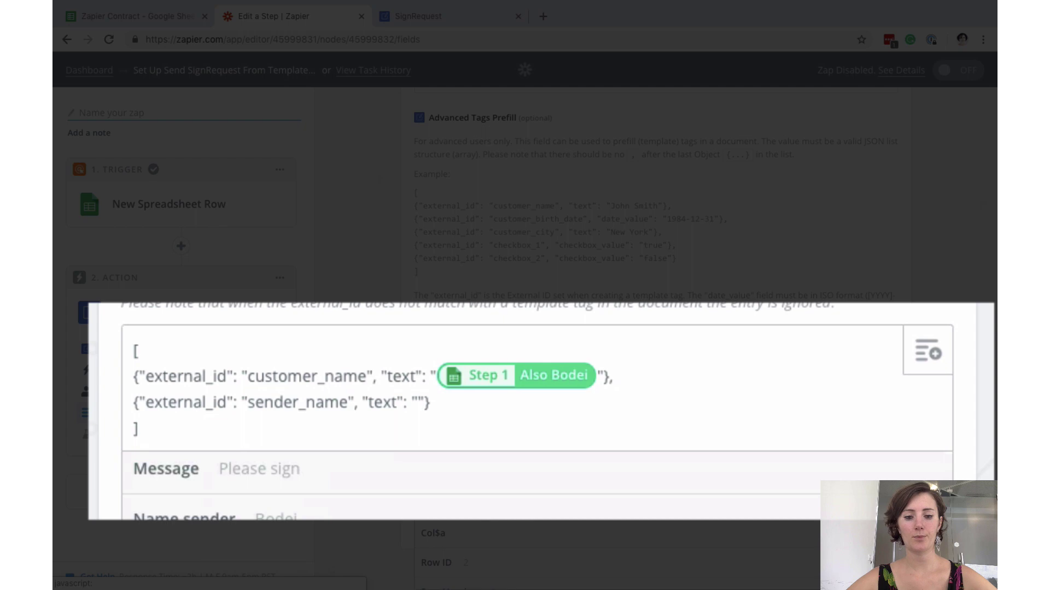
click(448, 503)
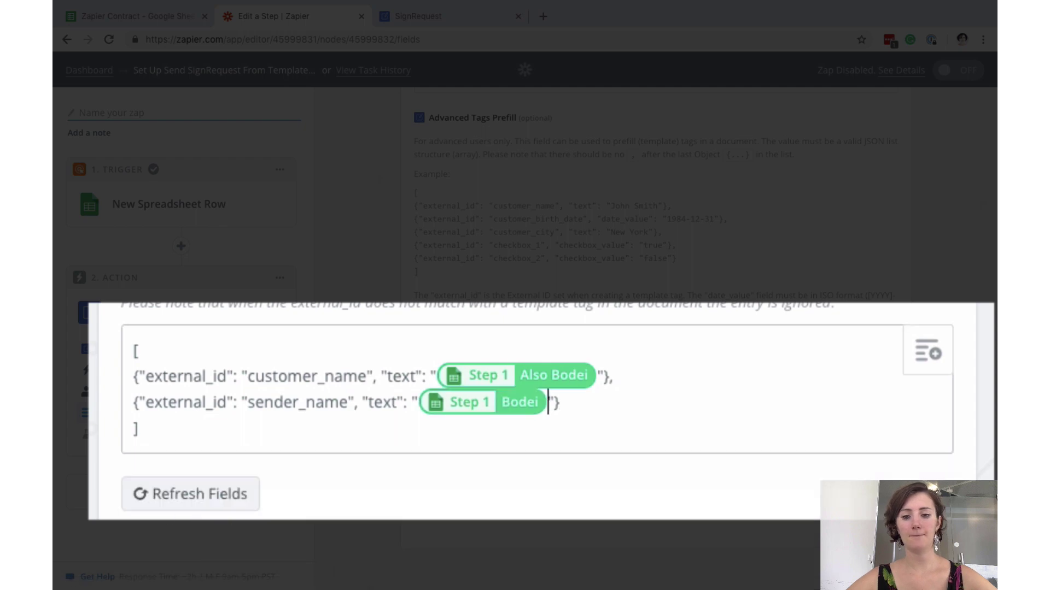
click(679, 416)
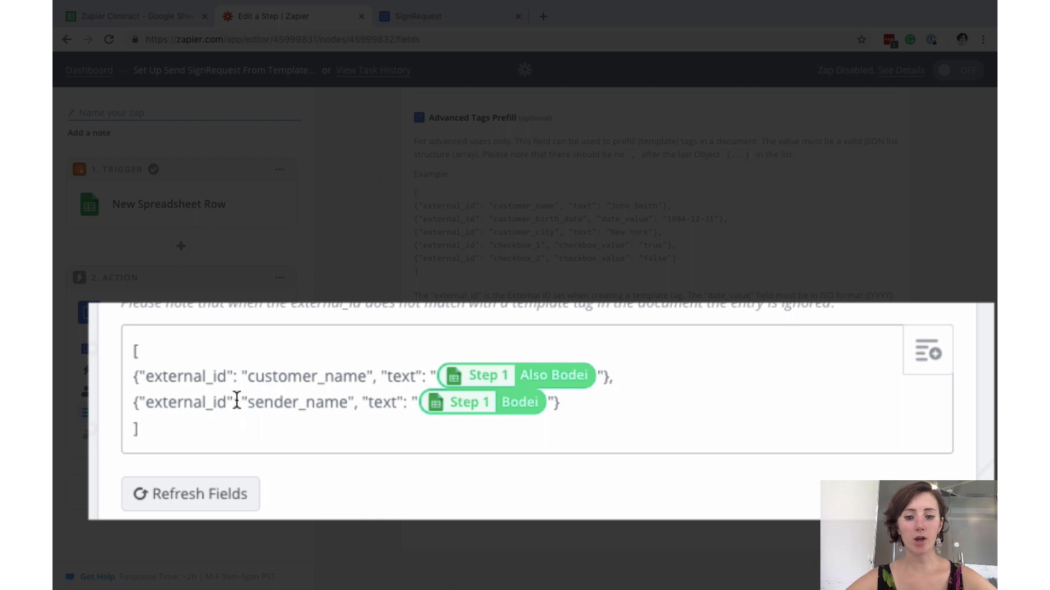
drag(366, 376, 245, 377)
key(ctrl+c)
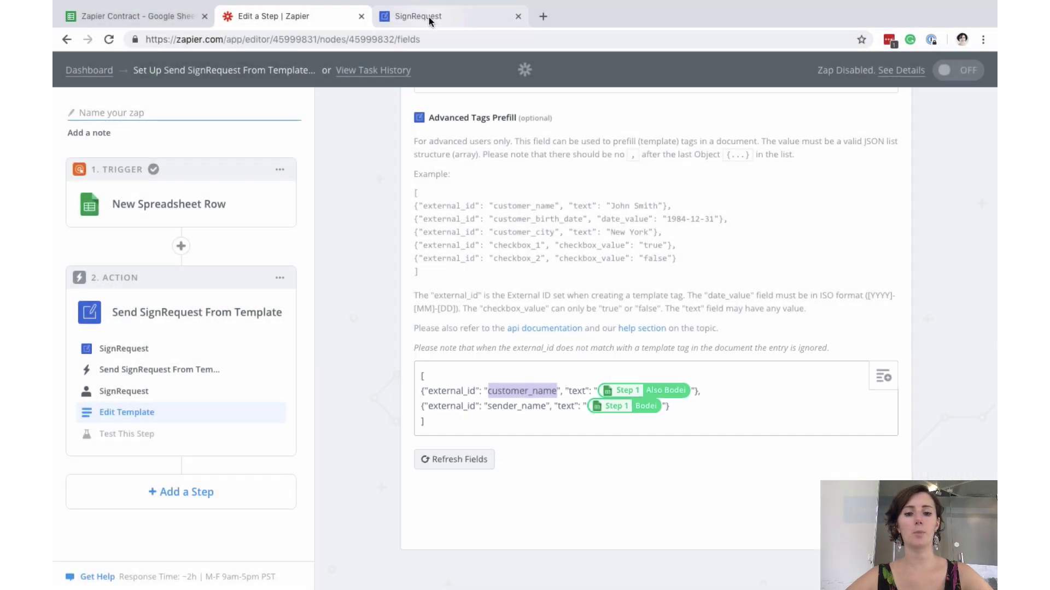
click(429, 19)
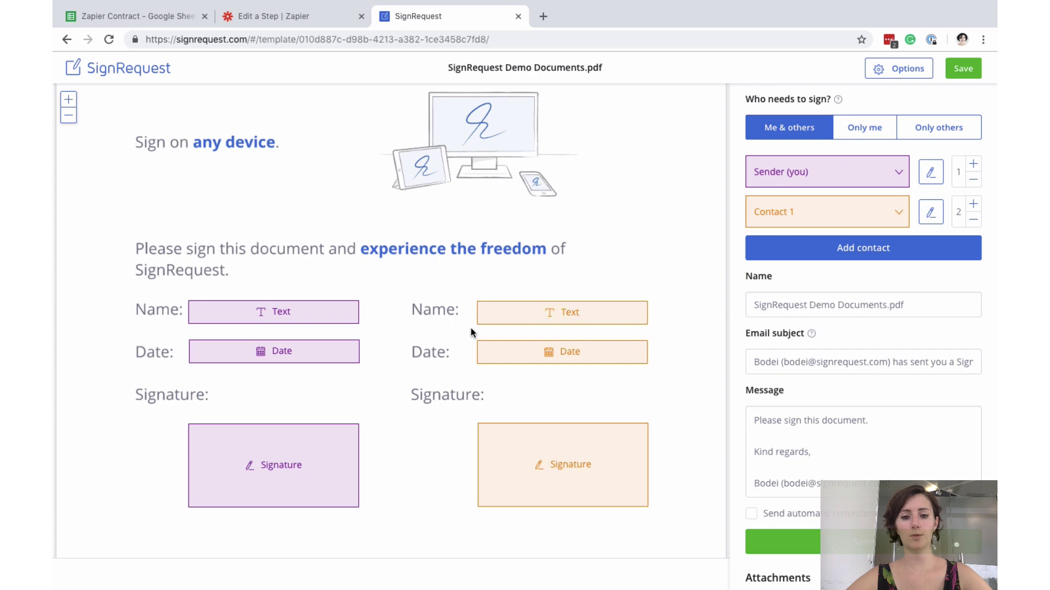
- Set the contact's Name text field External ID to customer_name and save it
click(549, 281)
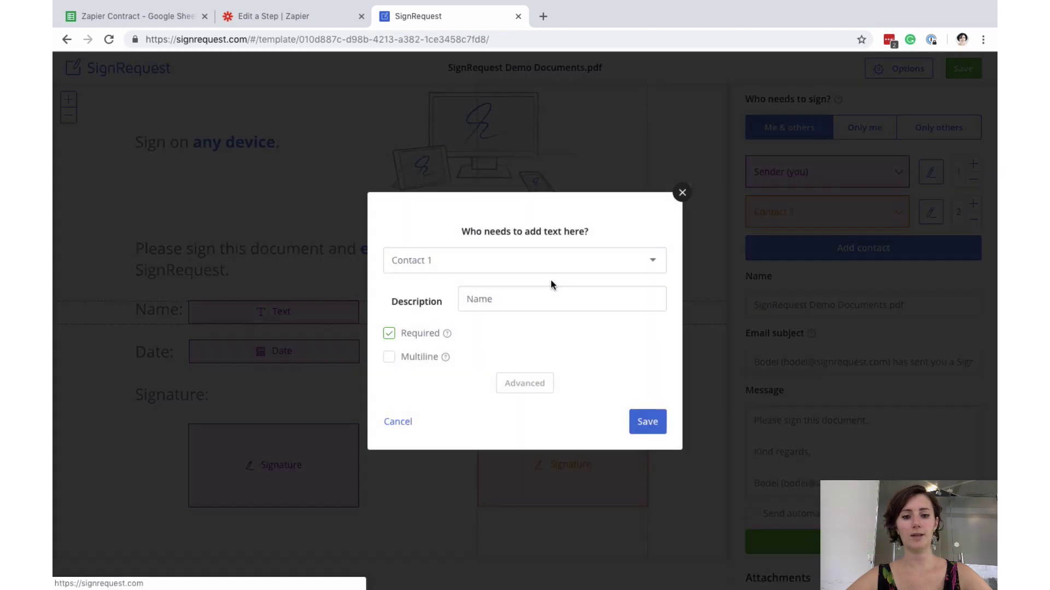
click(528, 383)
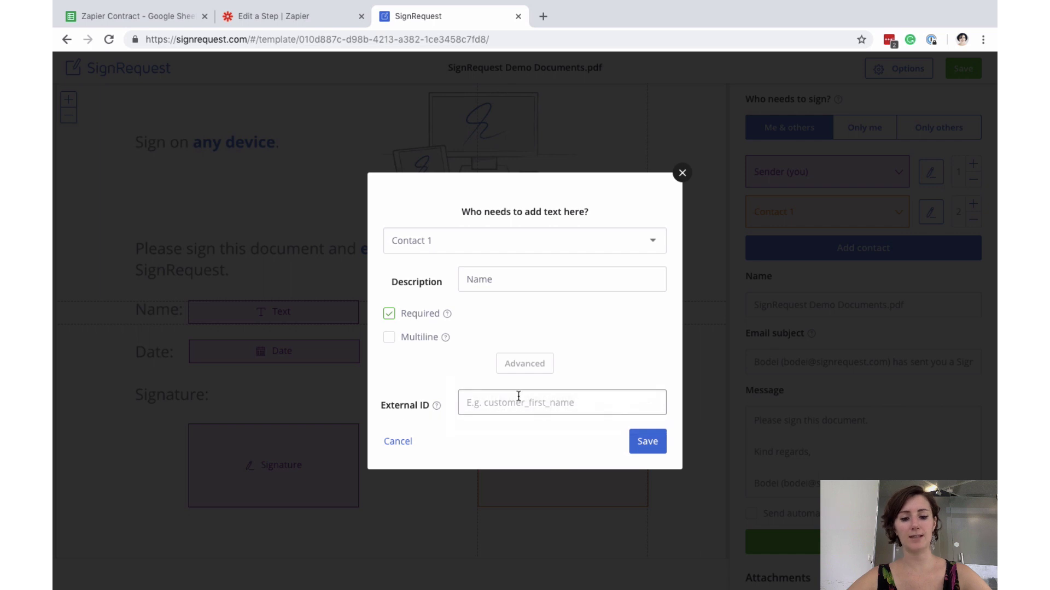
click(519, 395)
key(ctrl+v)
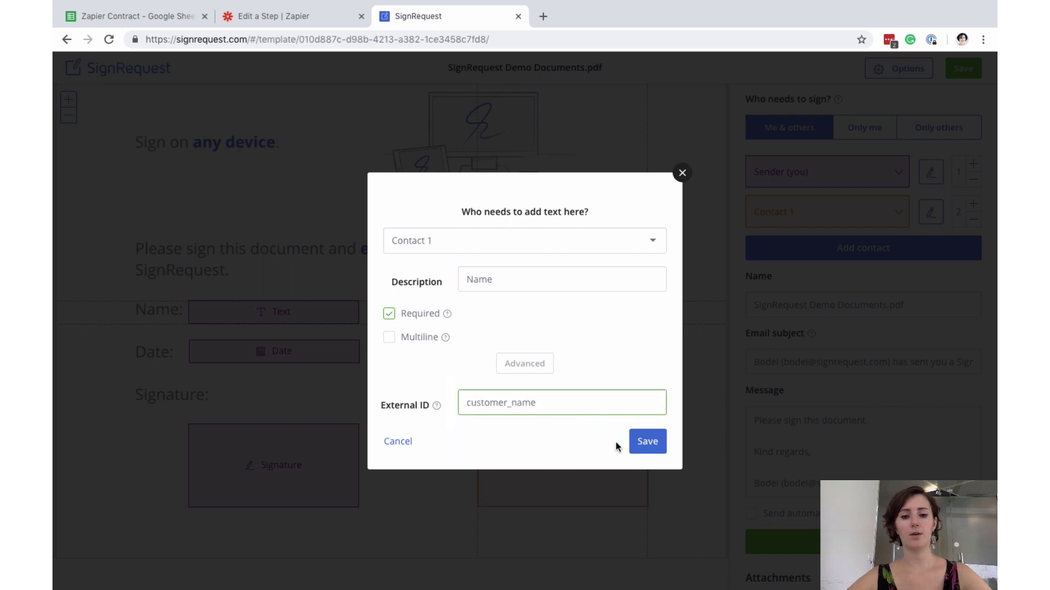
click(647, 442)
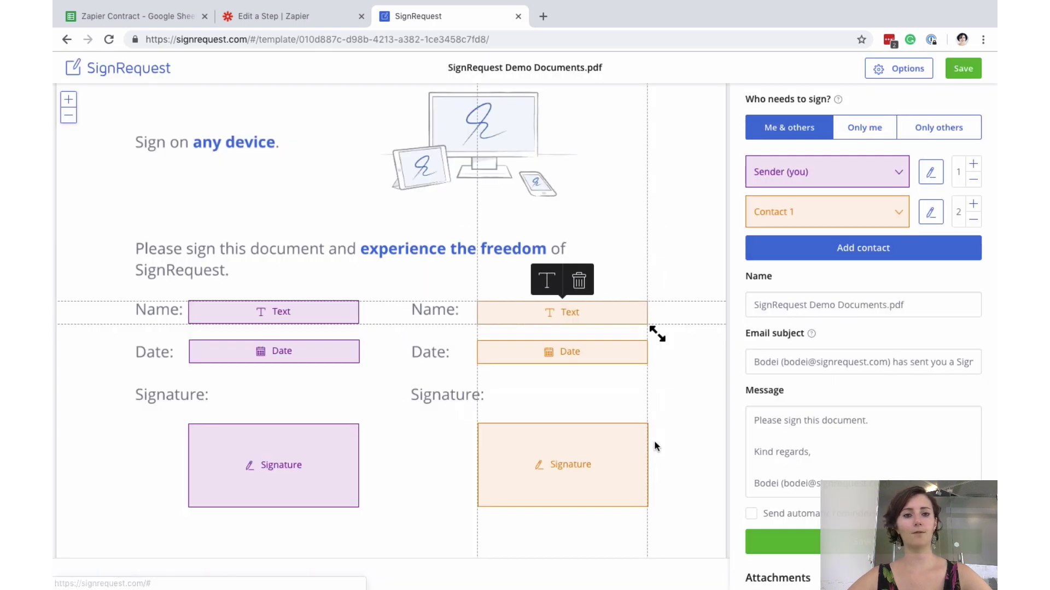
- Copy sender_name from Zapier and set it as the sender's Name field External ID
click(316, 17)
click(545, 405)
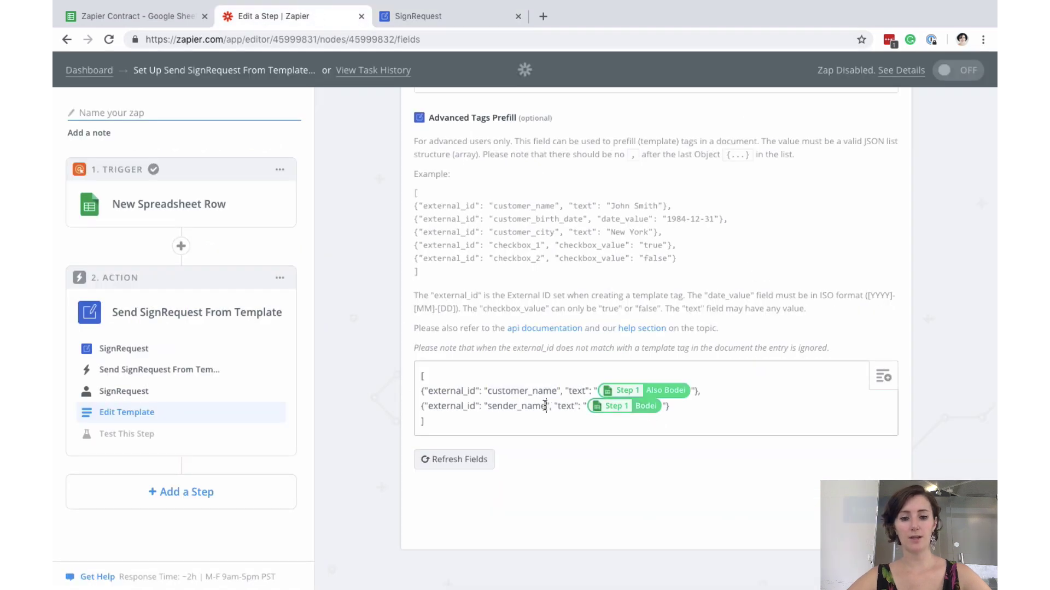
drag(545, 406, 486, 404)
key(ctrl+c)
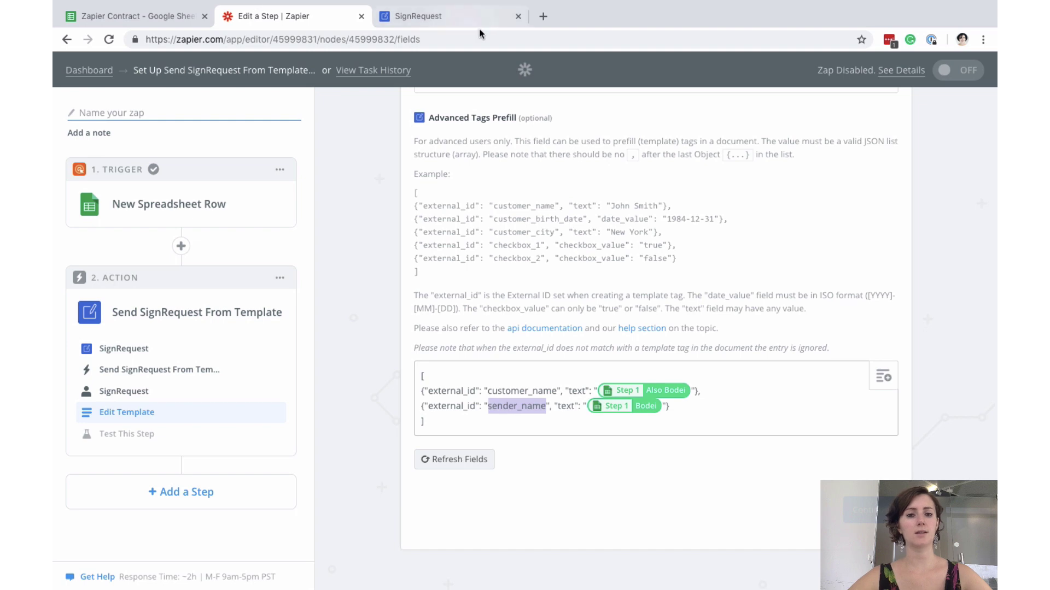
click(456, 17)
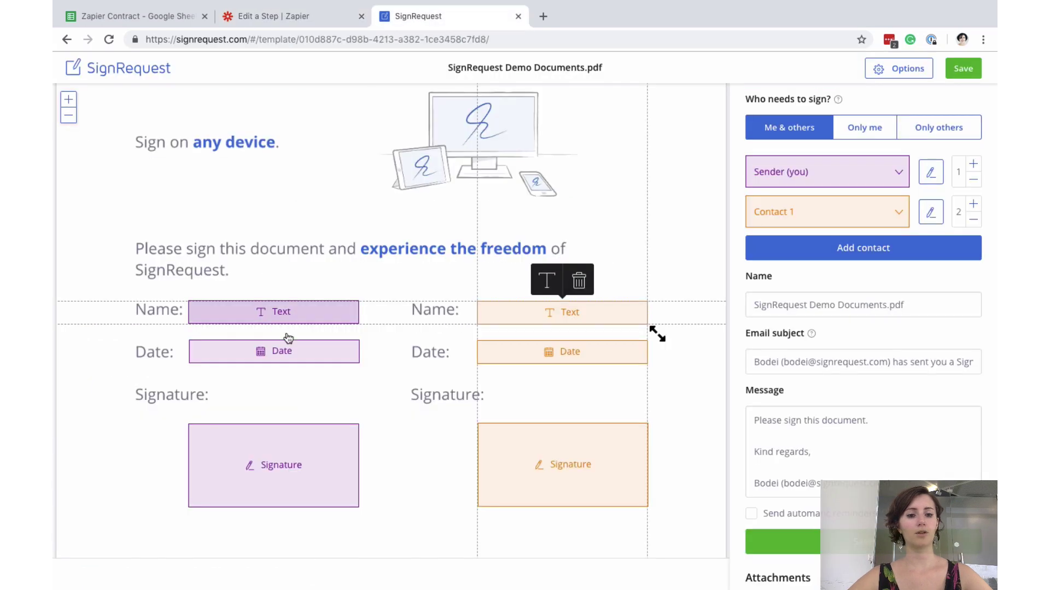
click(265, 311)
click(260, 287)
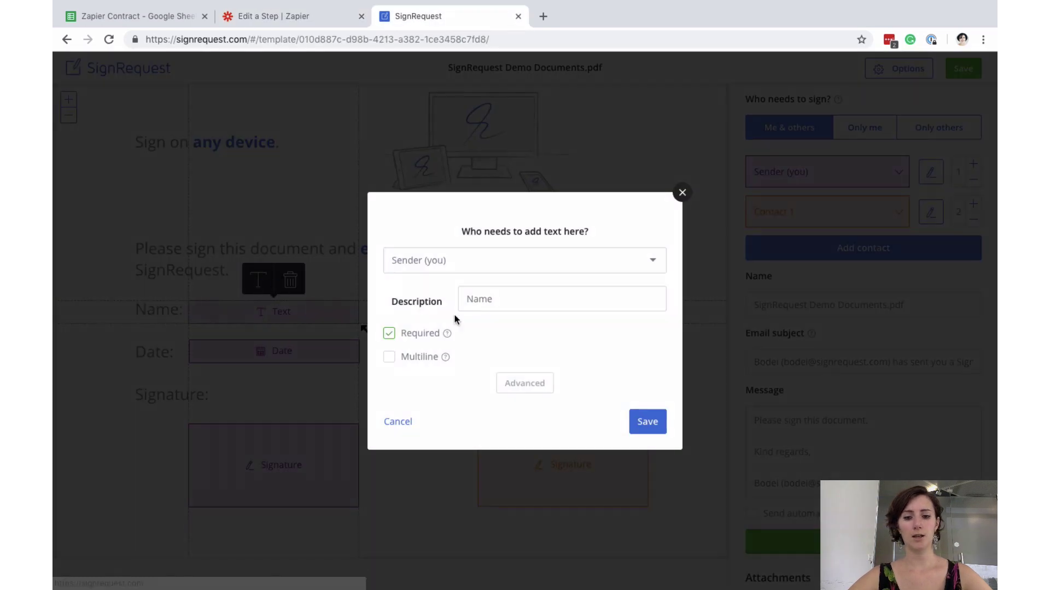
click(525, 380)
click(501, 403)
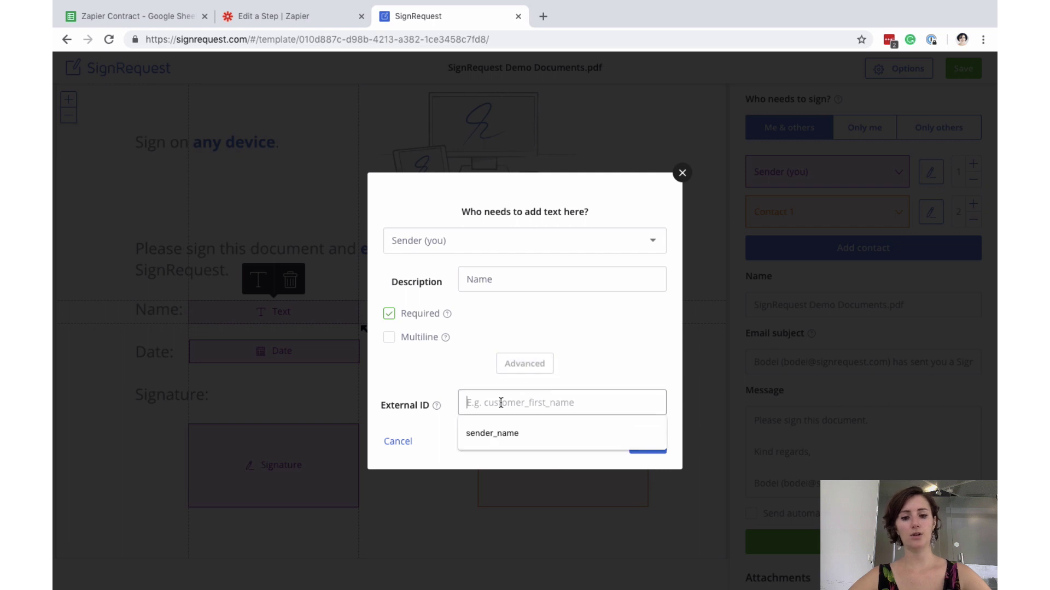
key(ctrl+v)
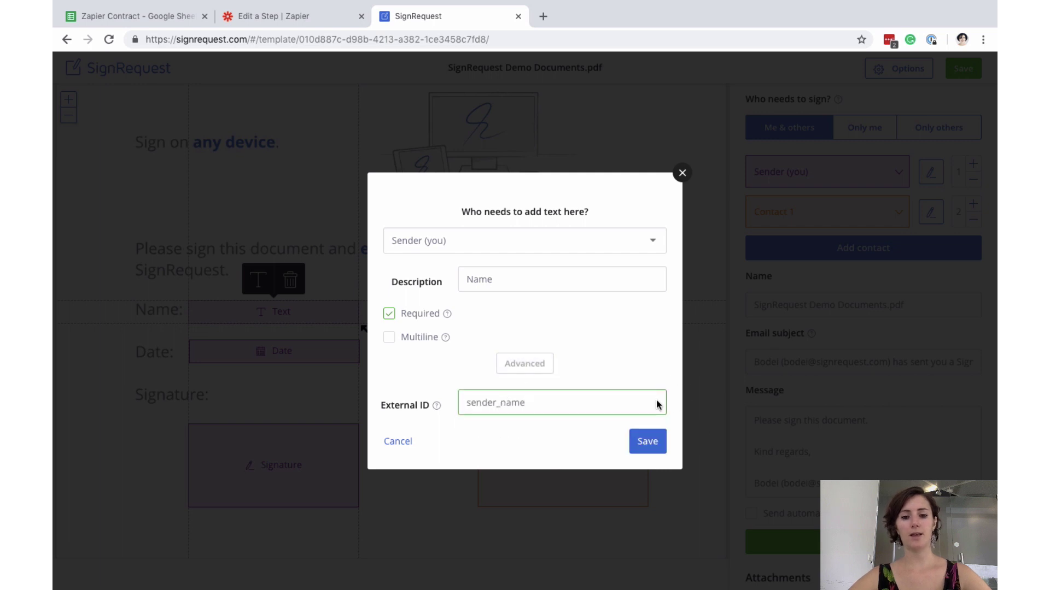
click(660, 451)
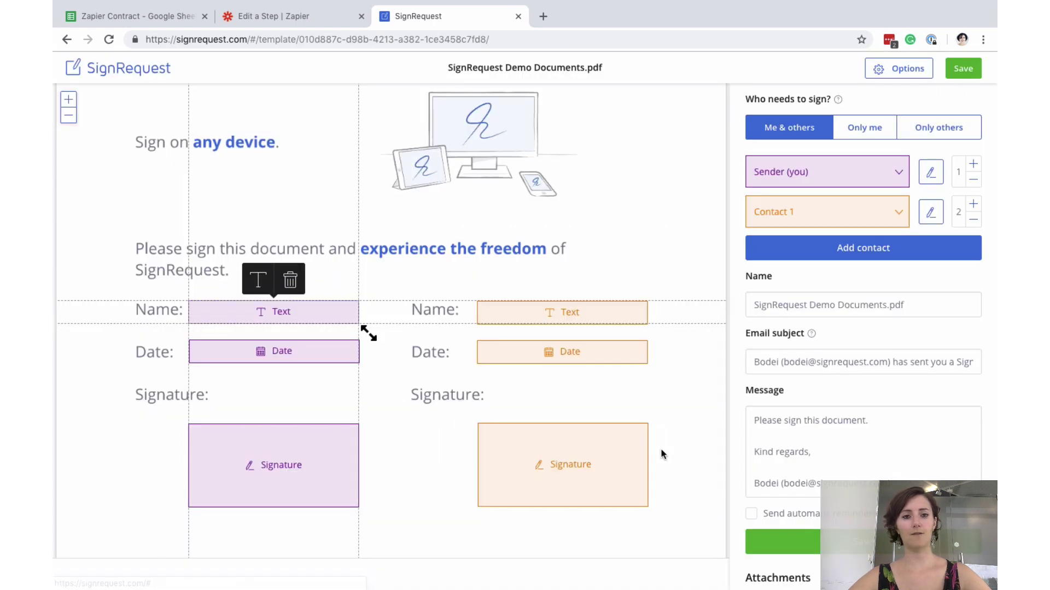
click(302, 8)
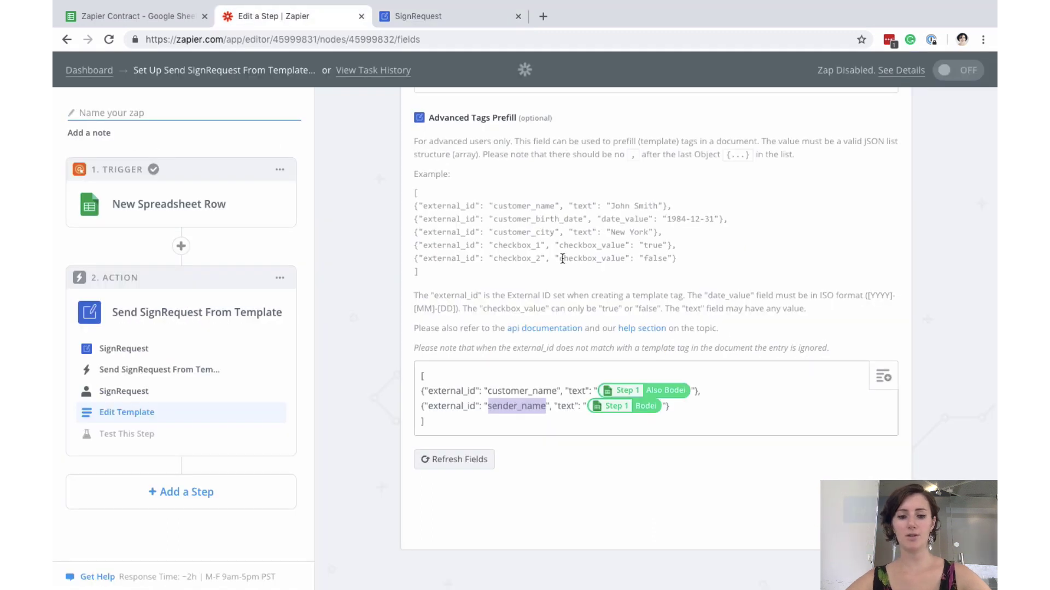
- Continue past the tags prefill and send a test SignRequest from the action step
click(734, 463)
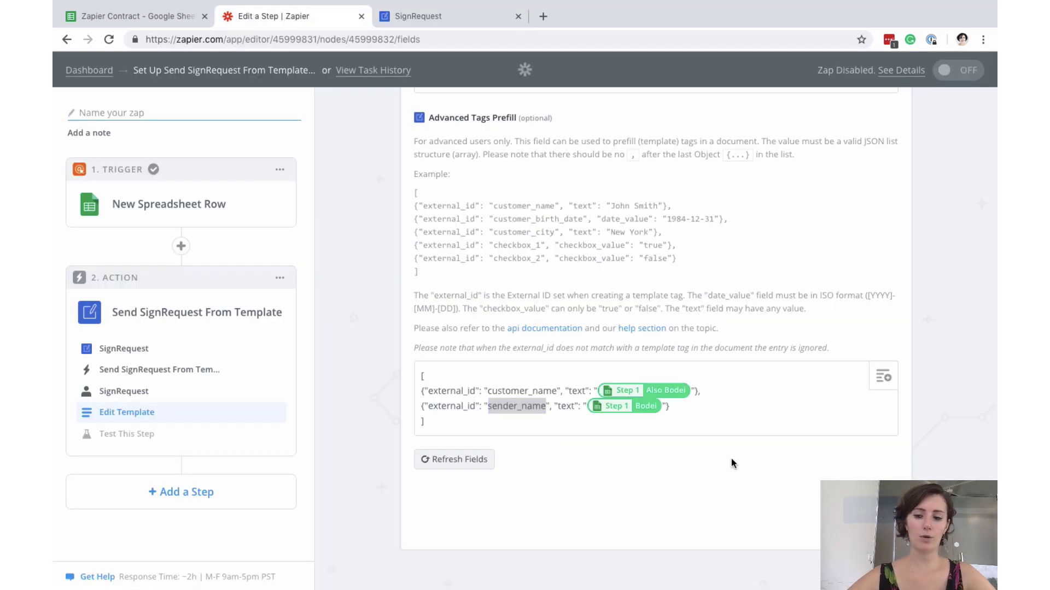
click(869, 510)
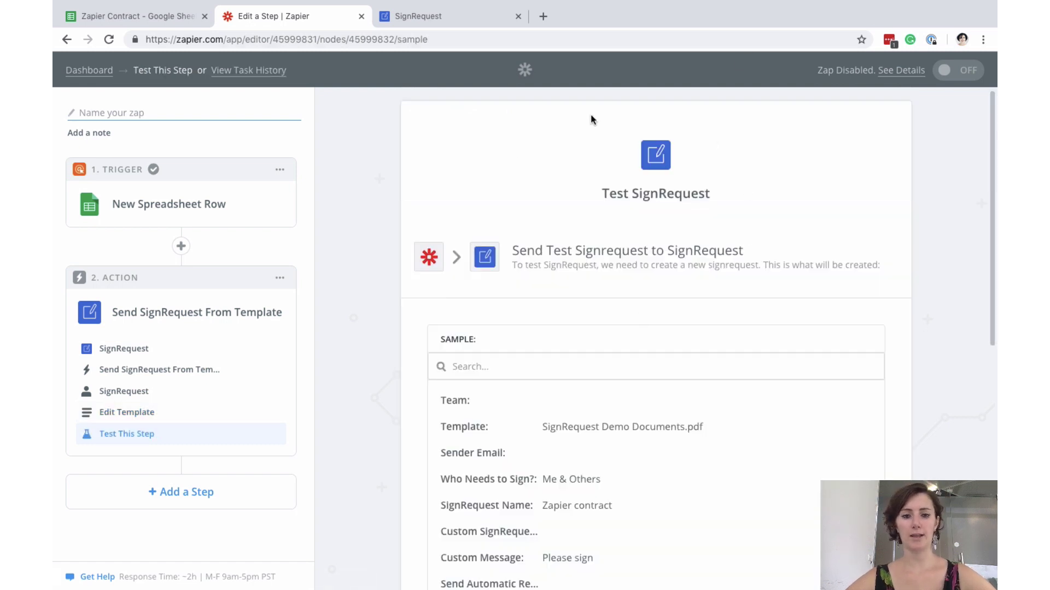
scroll(590, 114, down, 10)
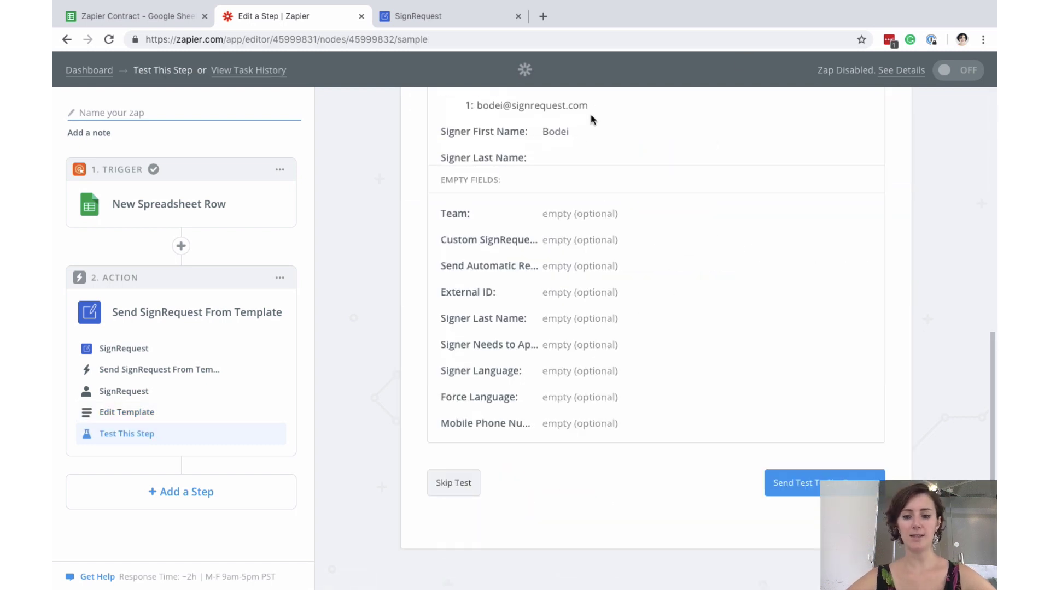
click(844, 492)
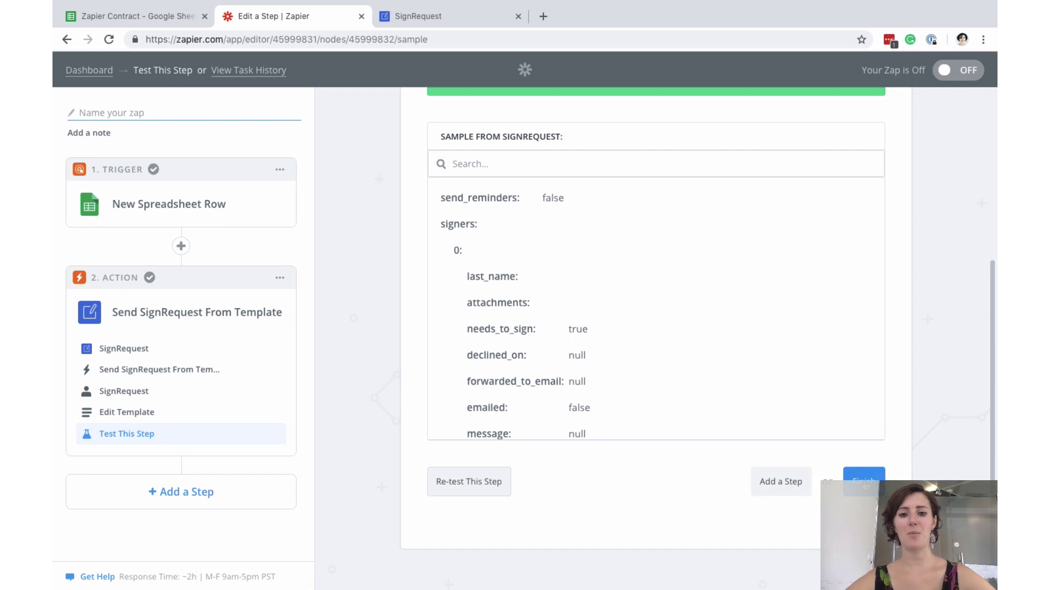
- Finish setup, name the zap 'Template', and switch it on
click(863, 480)
click(679, 247)
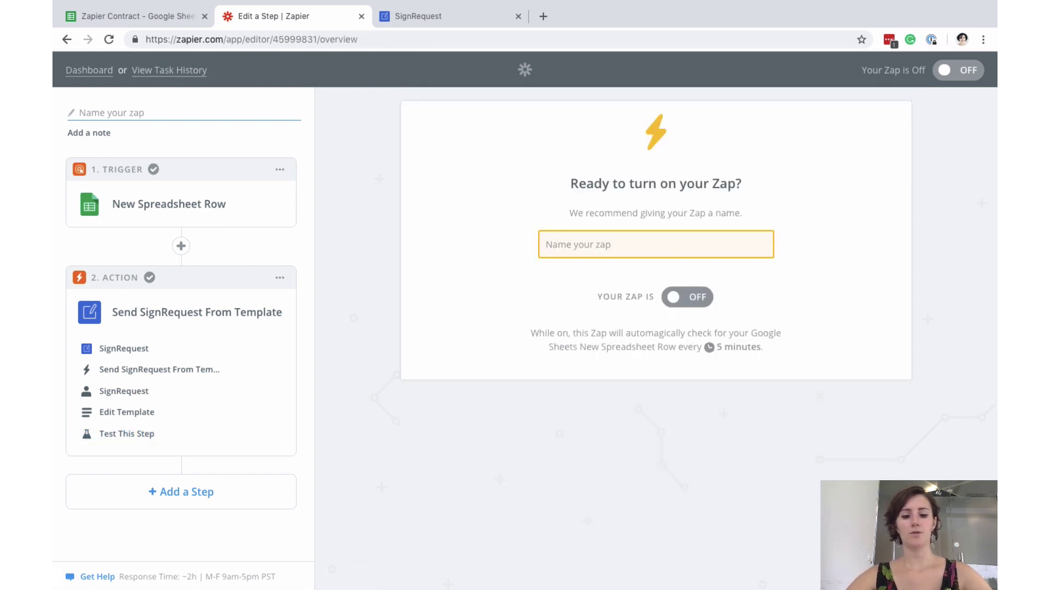
text(Template)
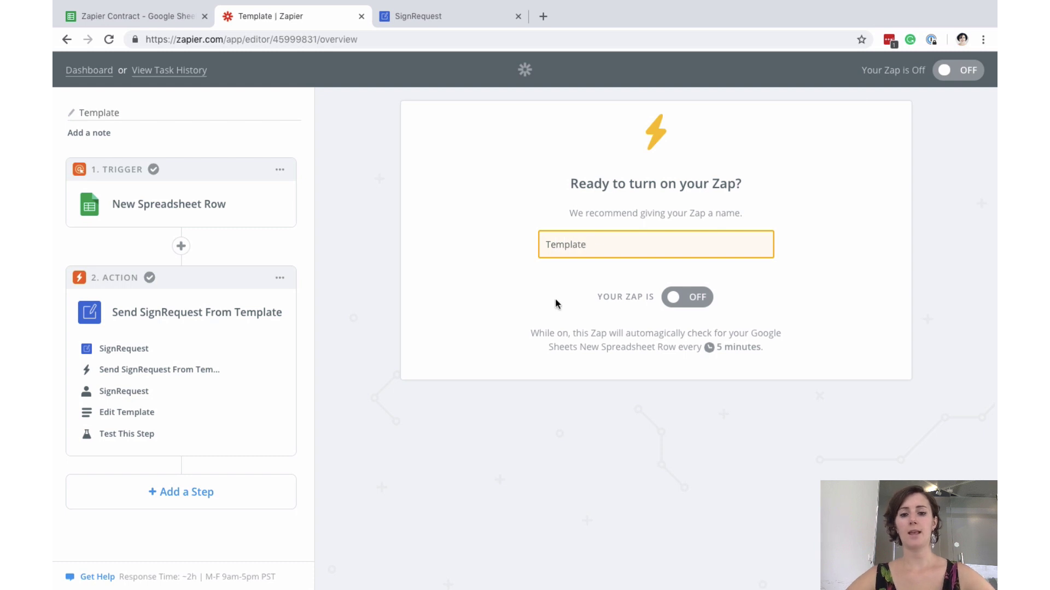
click(694, 301)
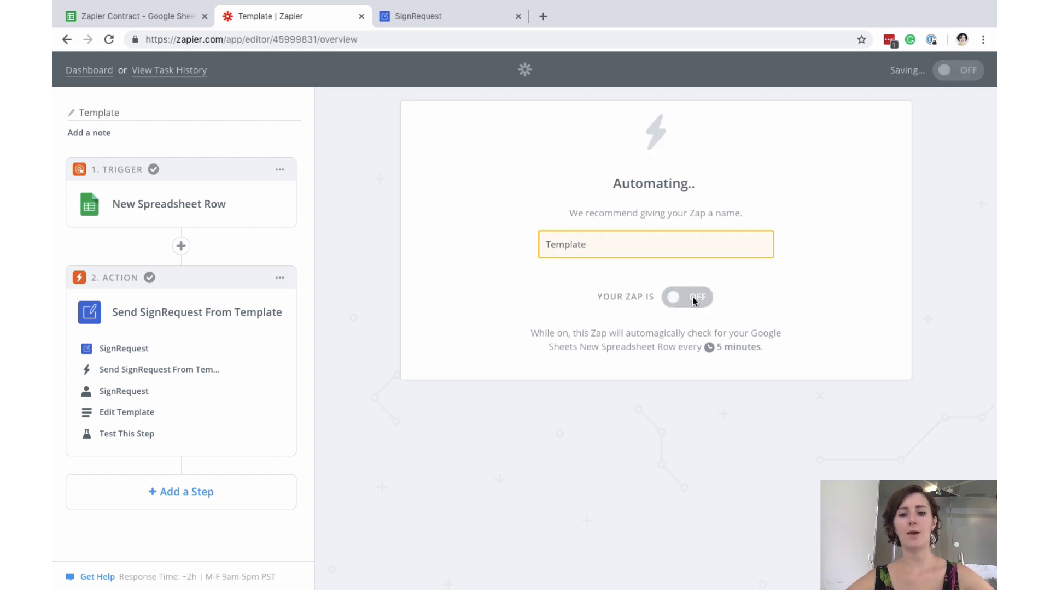